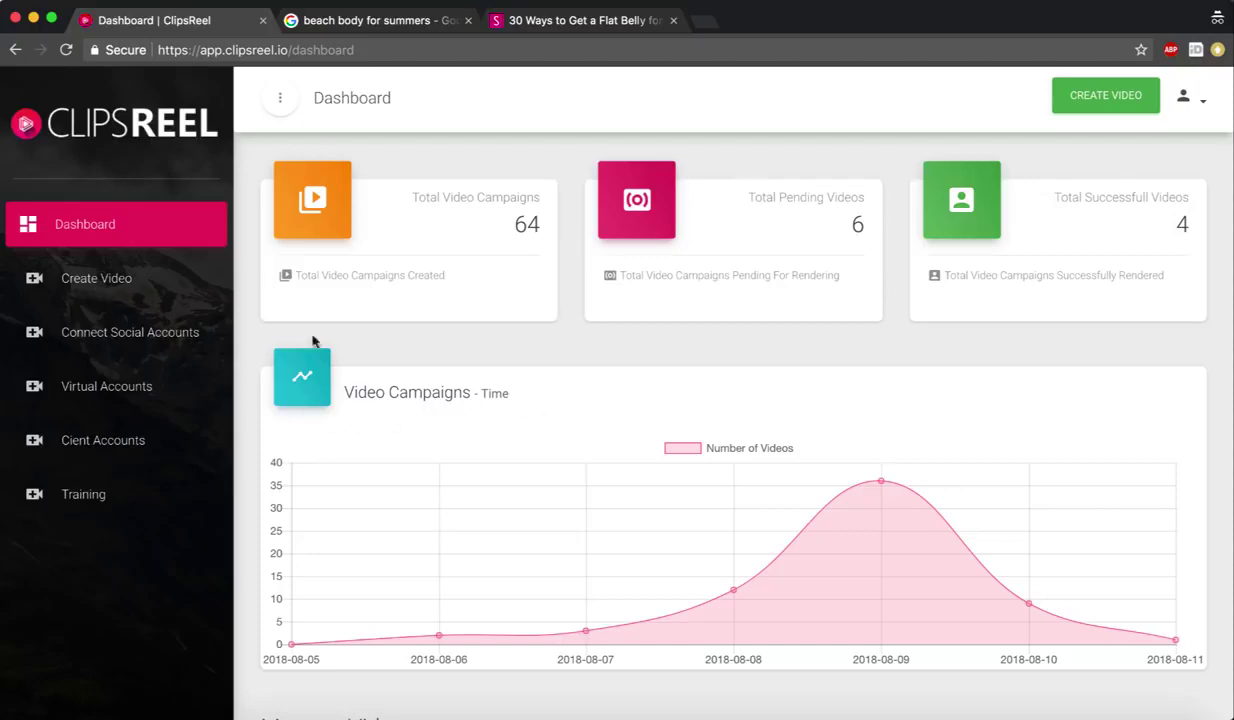
# Step: Copy the Shape article's URL, close its tab and return to the ClipsReel dashboard
pyautogui.click(532, 22)
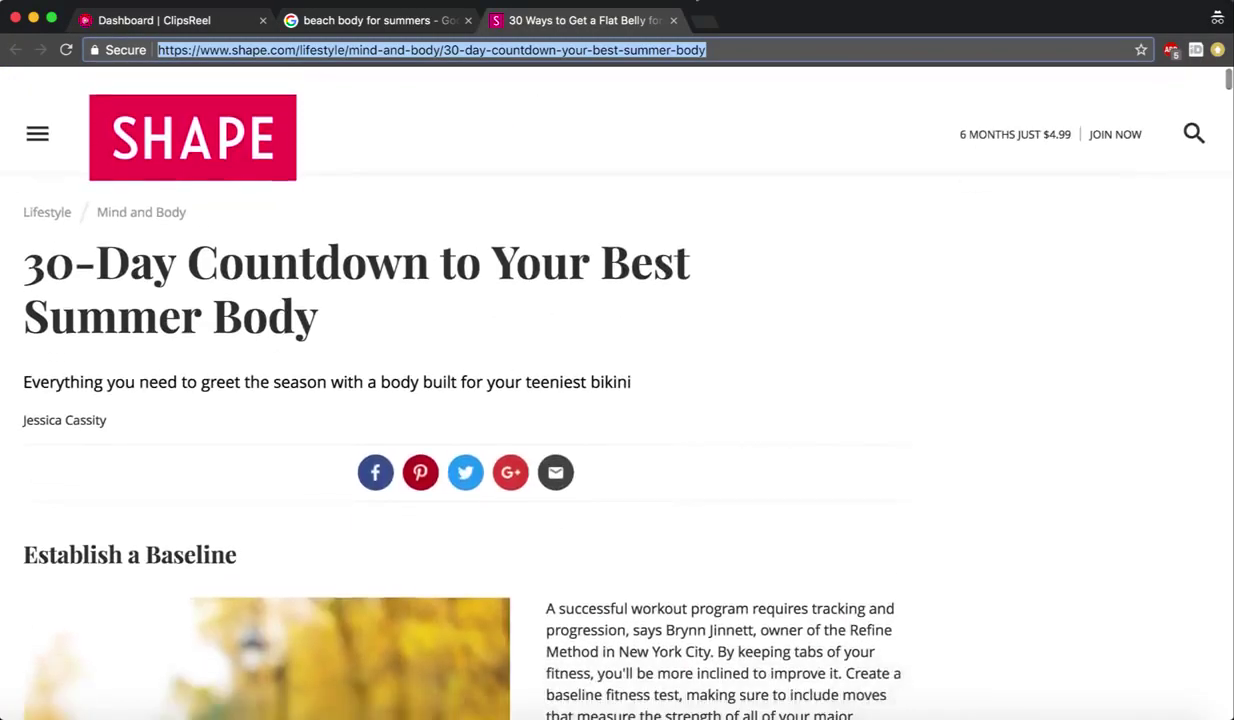
pyautogui.scroll(-2, 722, 308)
pyautogui.click(673, 20)
pyautogui.hotkey('ctrl', 'shift', 'Tab')
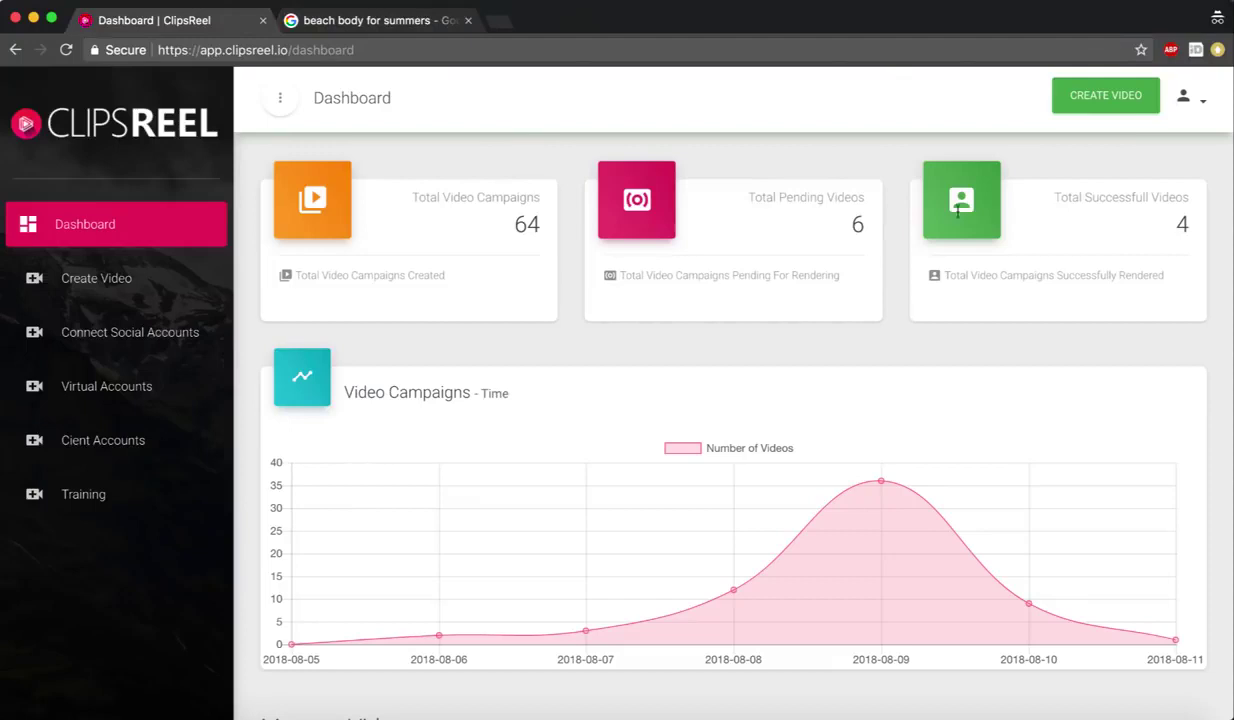
# Step: Start a new video and paste the Shape article URL as the blog post source
pyautogui.click(1112, 96)
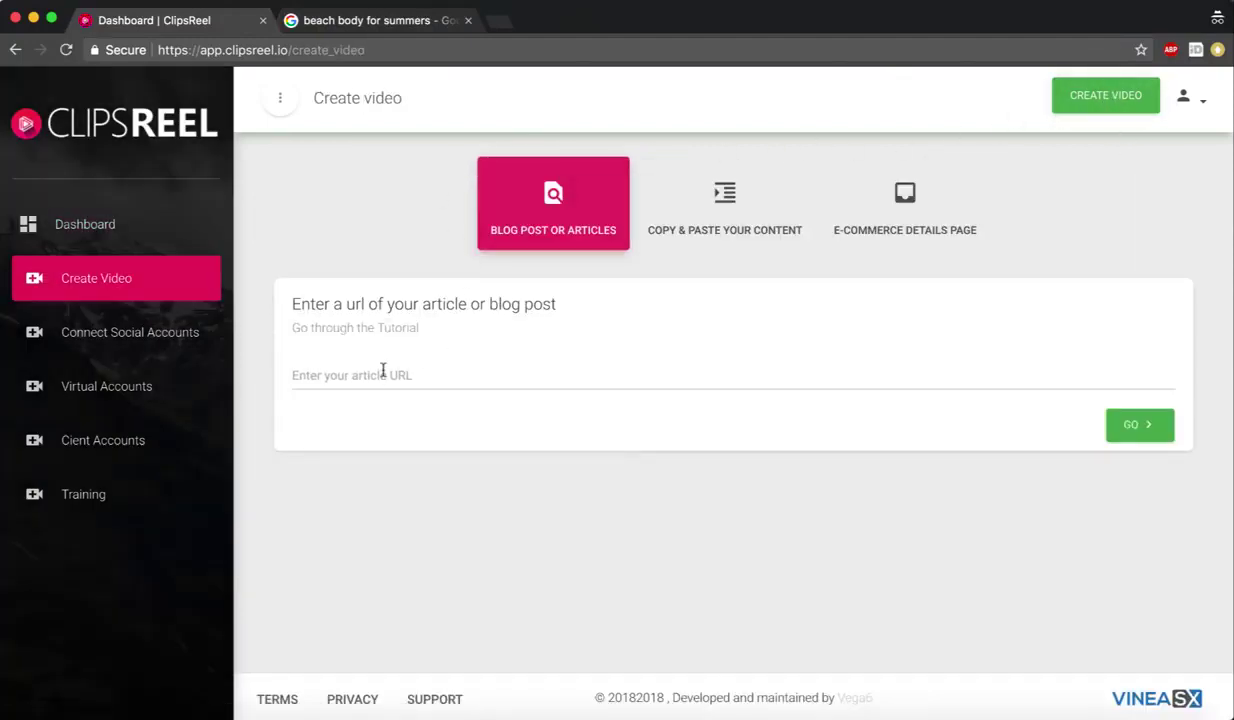
pyautogui.click(383, 372)
pyautogui.write('https://www.shape.com/lifestyle/mind-and-body/30-day-countdown-your-best-summer-body')
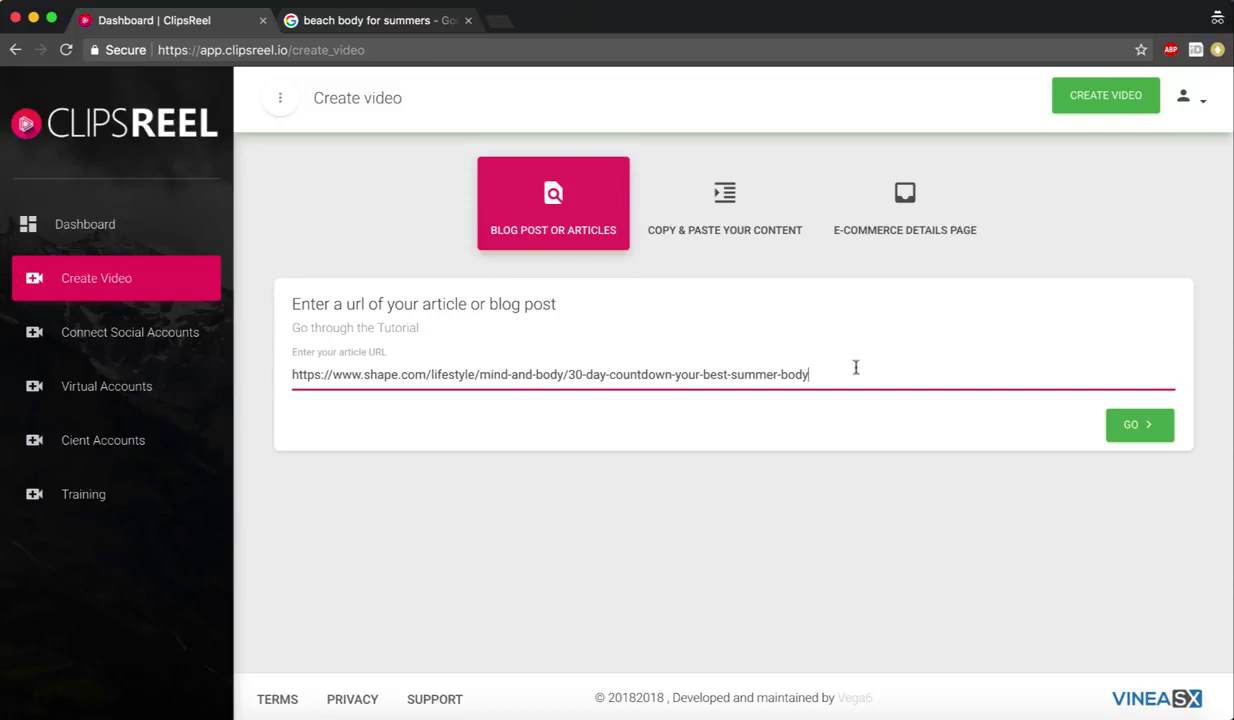
# Step: Preview the paste-content and e-commerce source options, then generate the video from the article URL
pyautogui.click(695, 190)
pyautogui.click(484, 467)
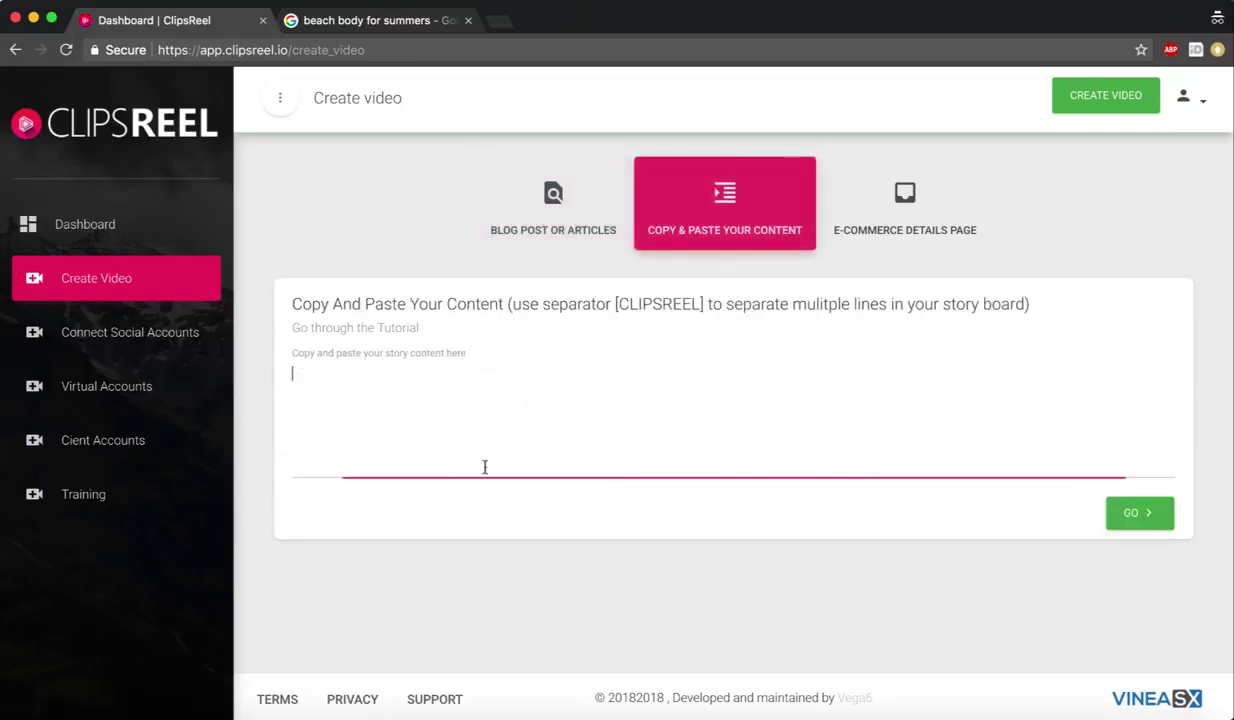
pyautogui.click(882, 220)
pyautogui.click(490, 376)
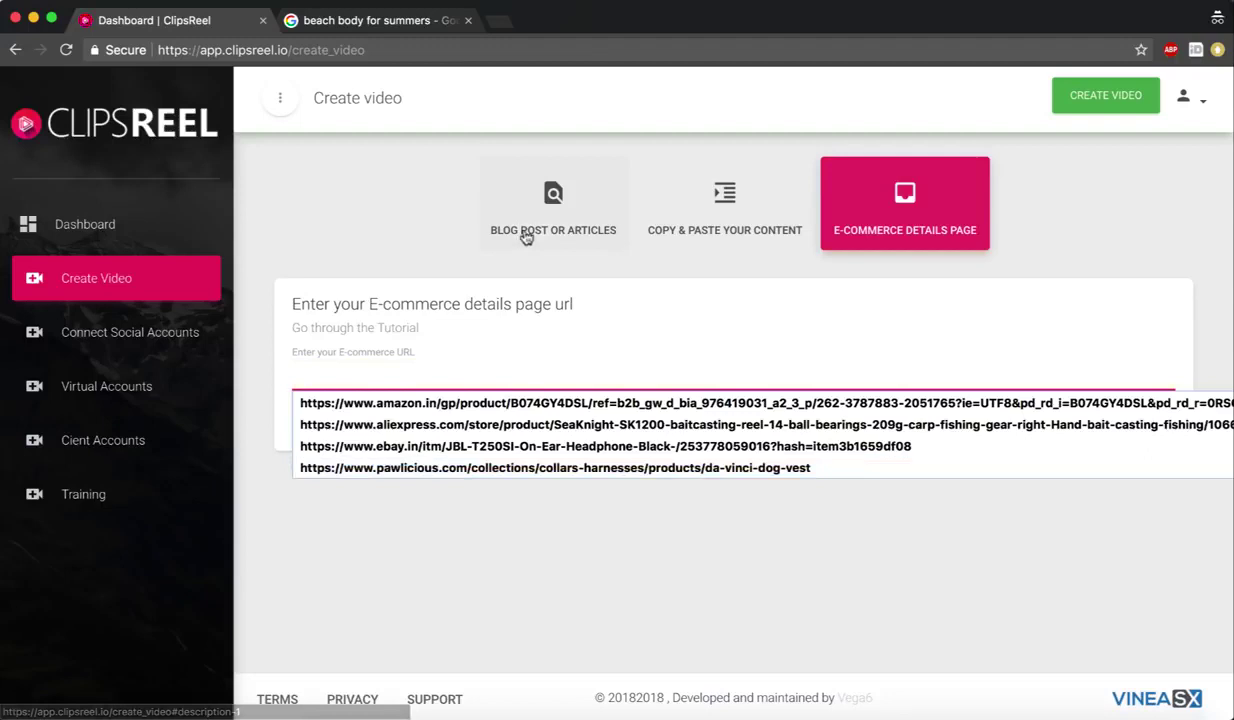
pyautogui.click(533, 229)
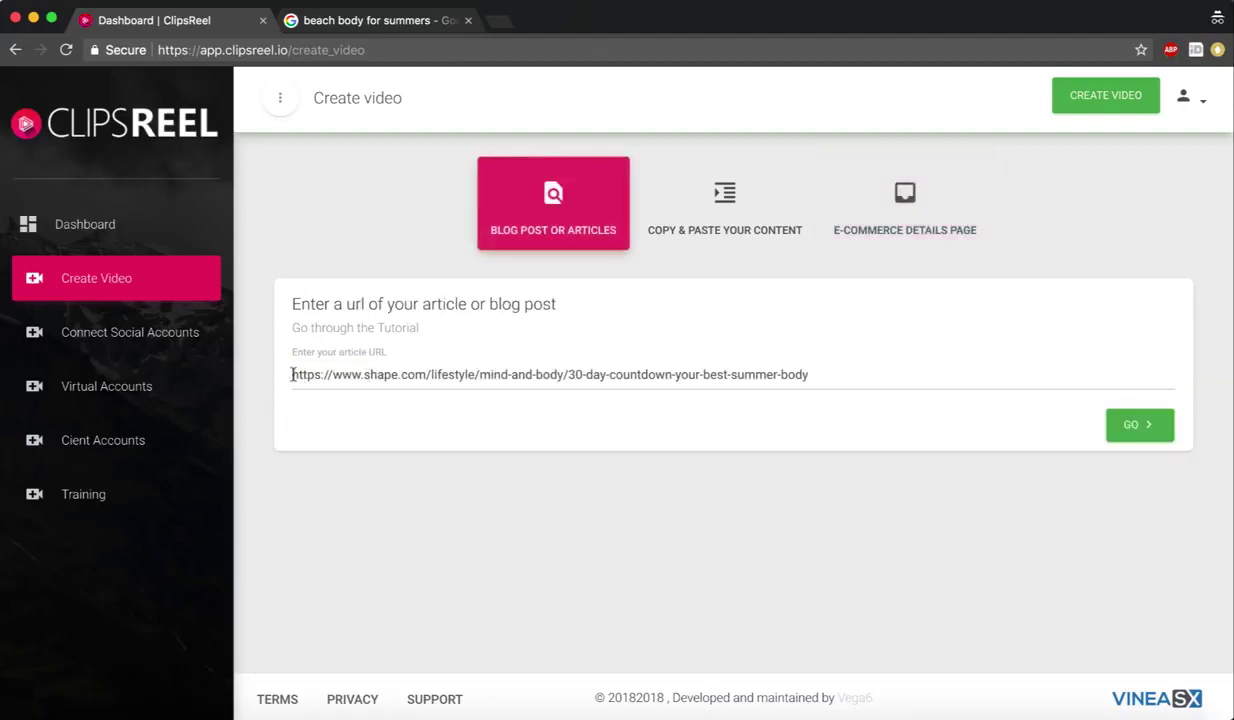
pyautogui.moveTo(292, 374); pyautogui.dragTo(831, 370)
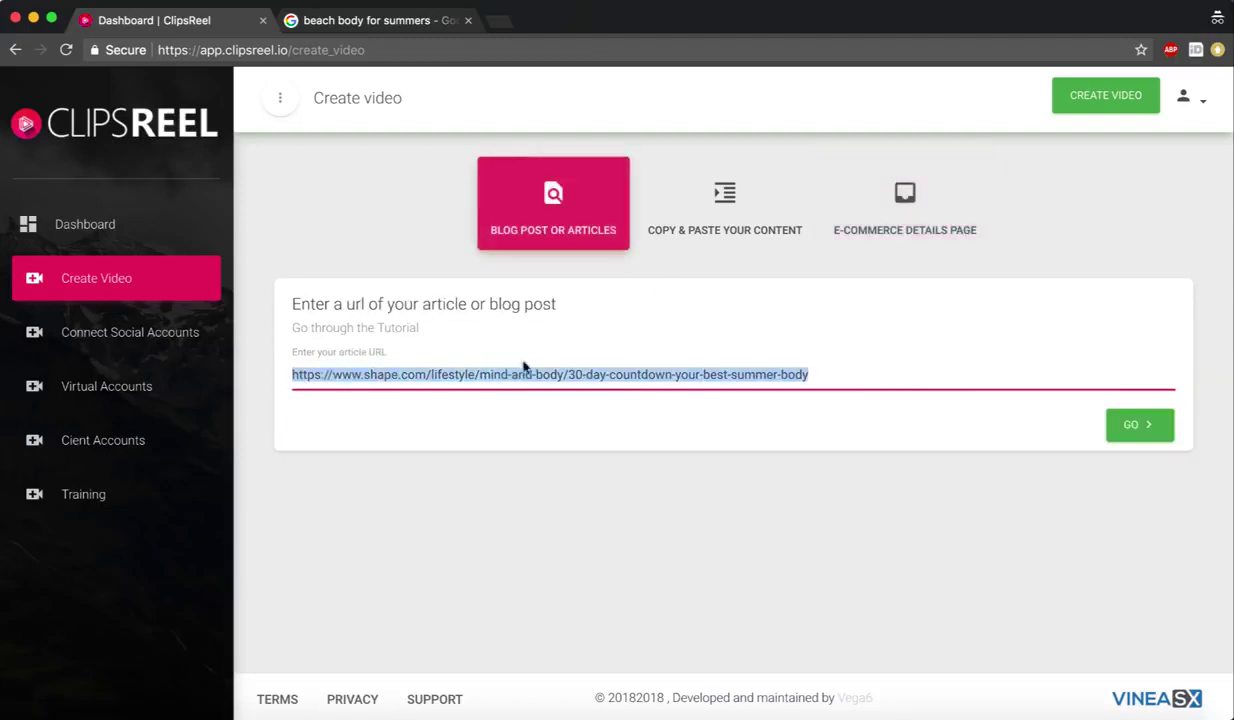
pyautogui.click(1148, 438)
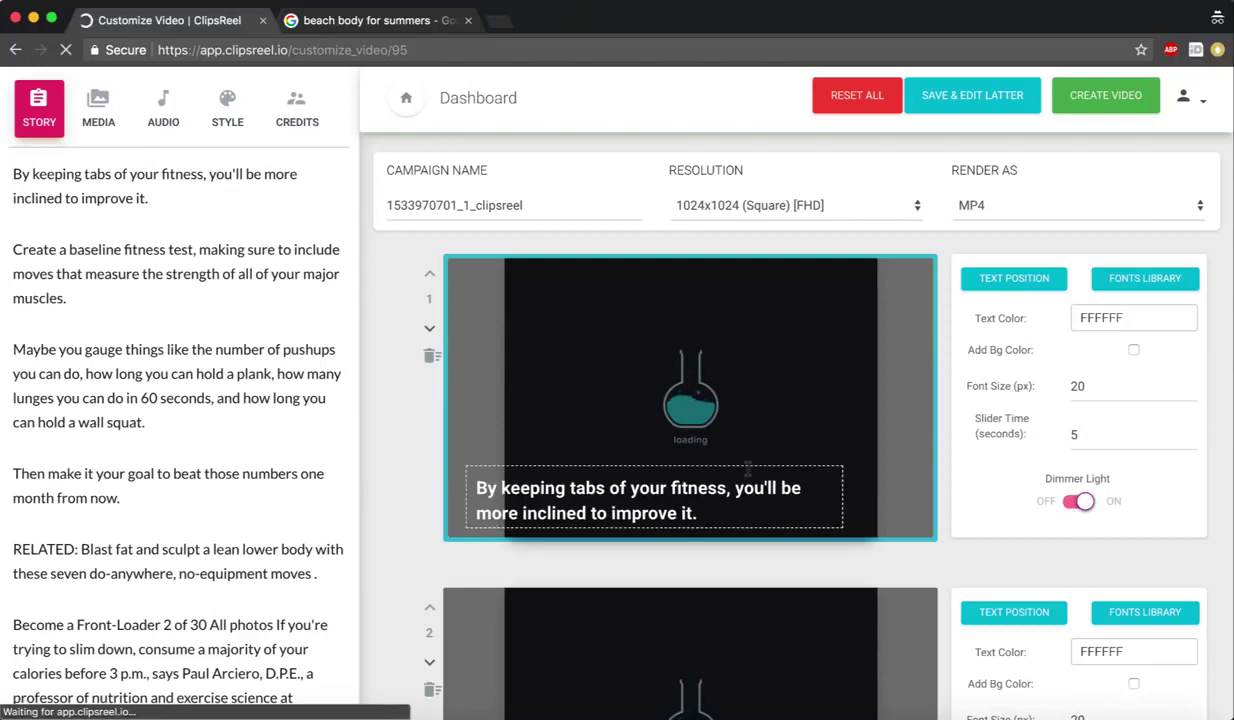
# Step: Scroll through the generated scenes to review their captions and stock background photos
pyautogui.scroll(-3, 653, 509)
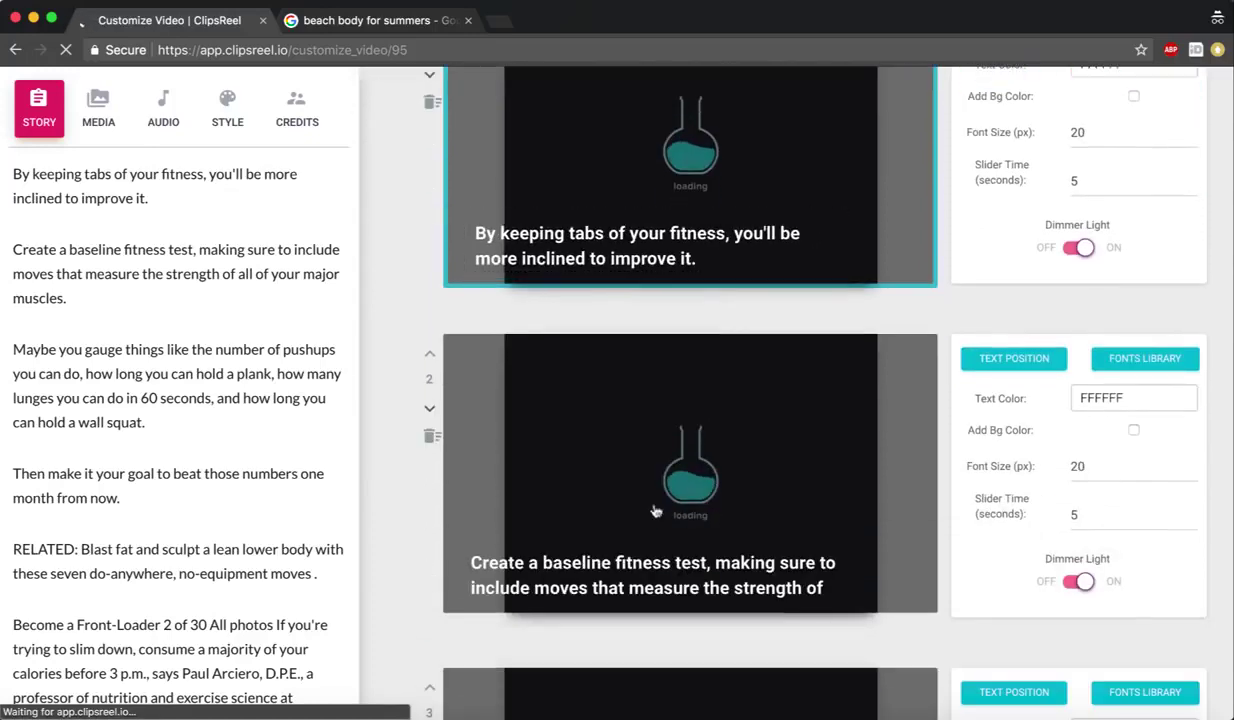
pyautogui.scroll(-4, 690, 520)
pyautogui.scroll(-15, 667, 513)
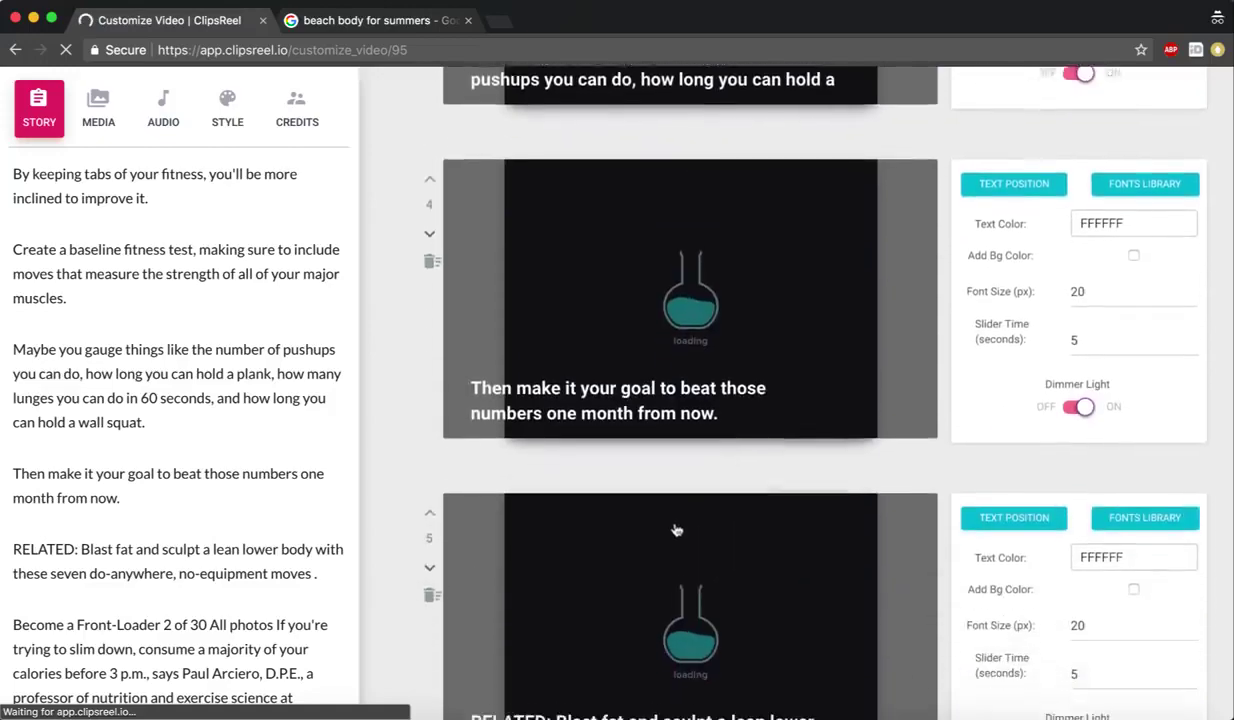
pyautogui.scroll(-7, 620, 504)
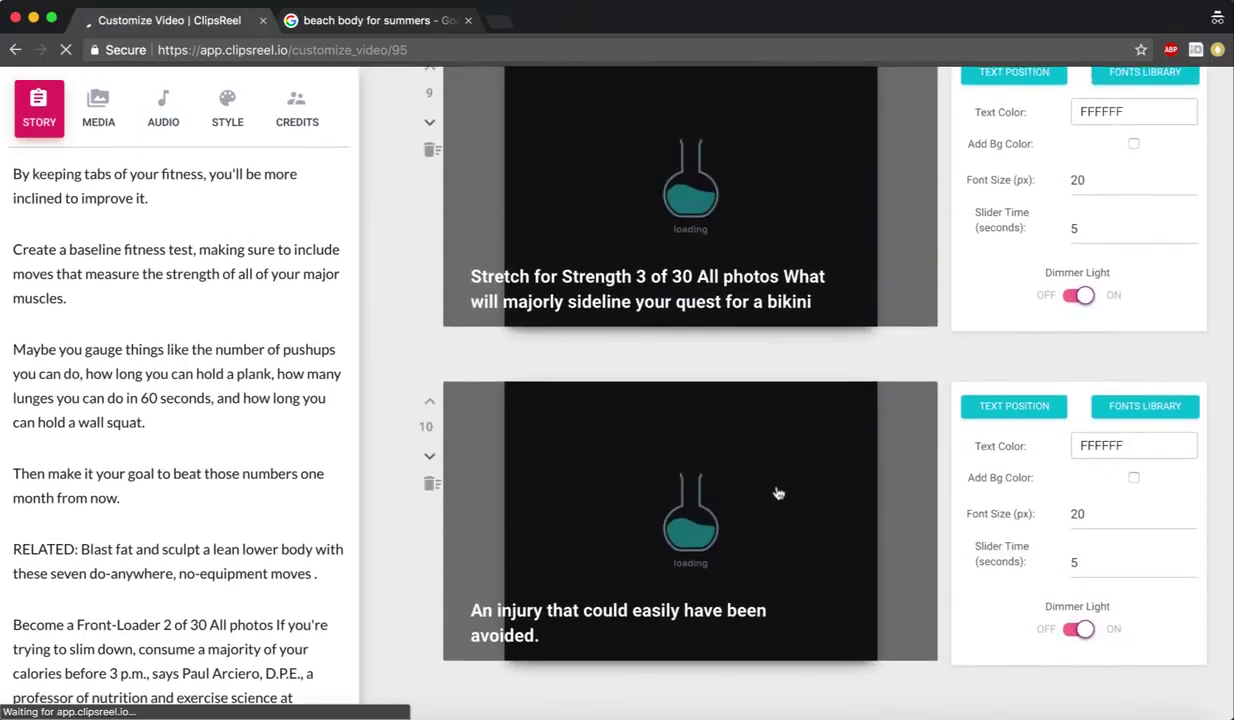
pyautogui.scroll(9, 805, 486)
pyautogui.scroll(17, 818, 485)
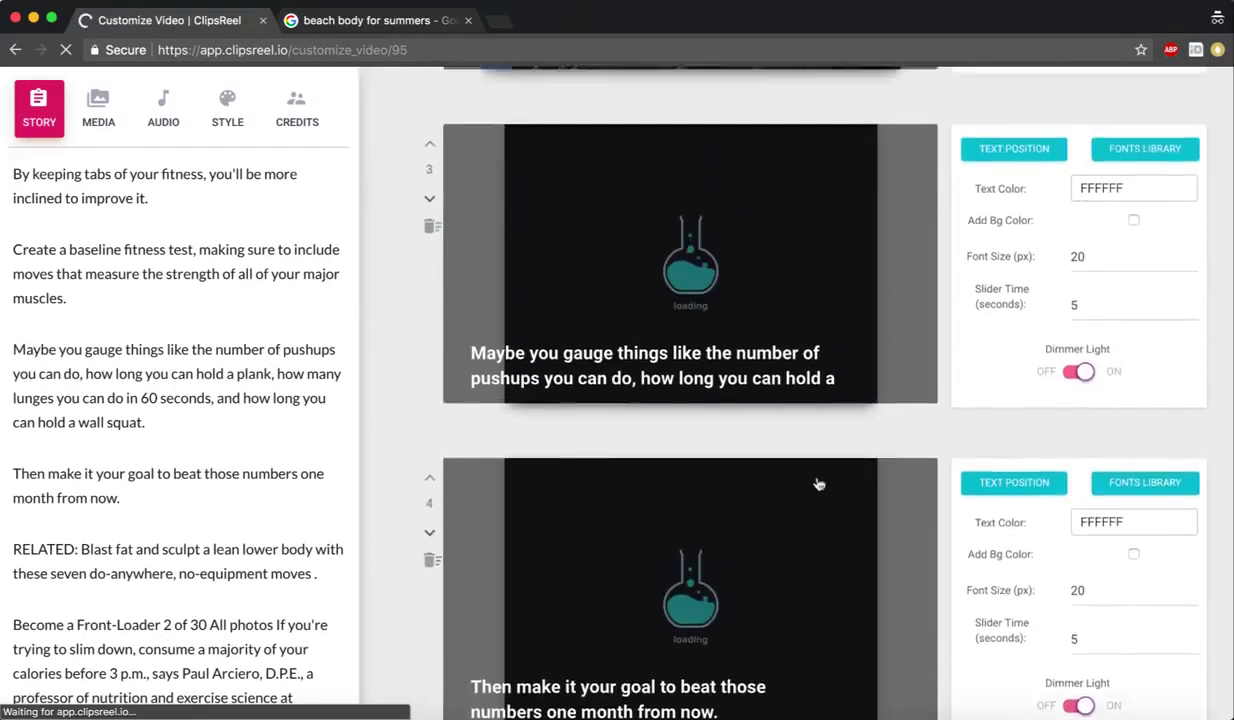
pyautogui.scroll(4, 818, 485)
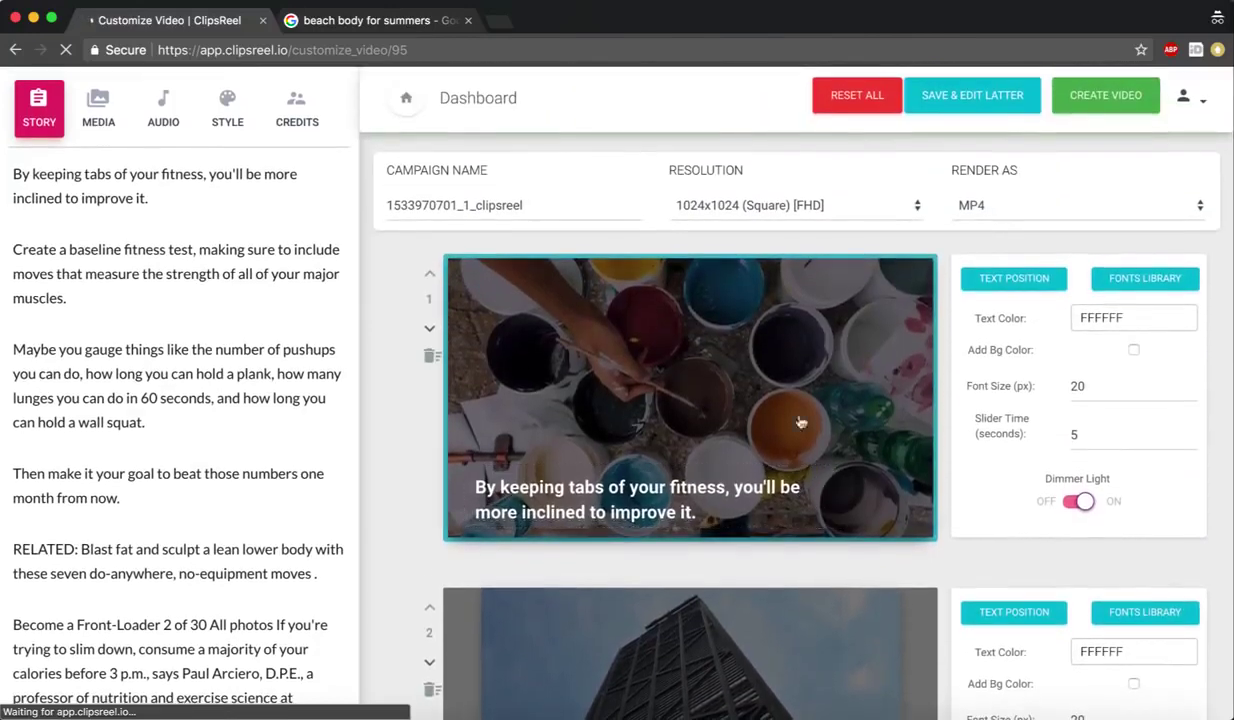
pyautogui.scroll(-5, 864, 453)
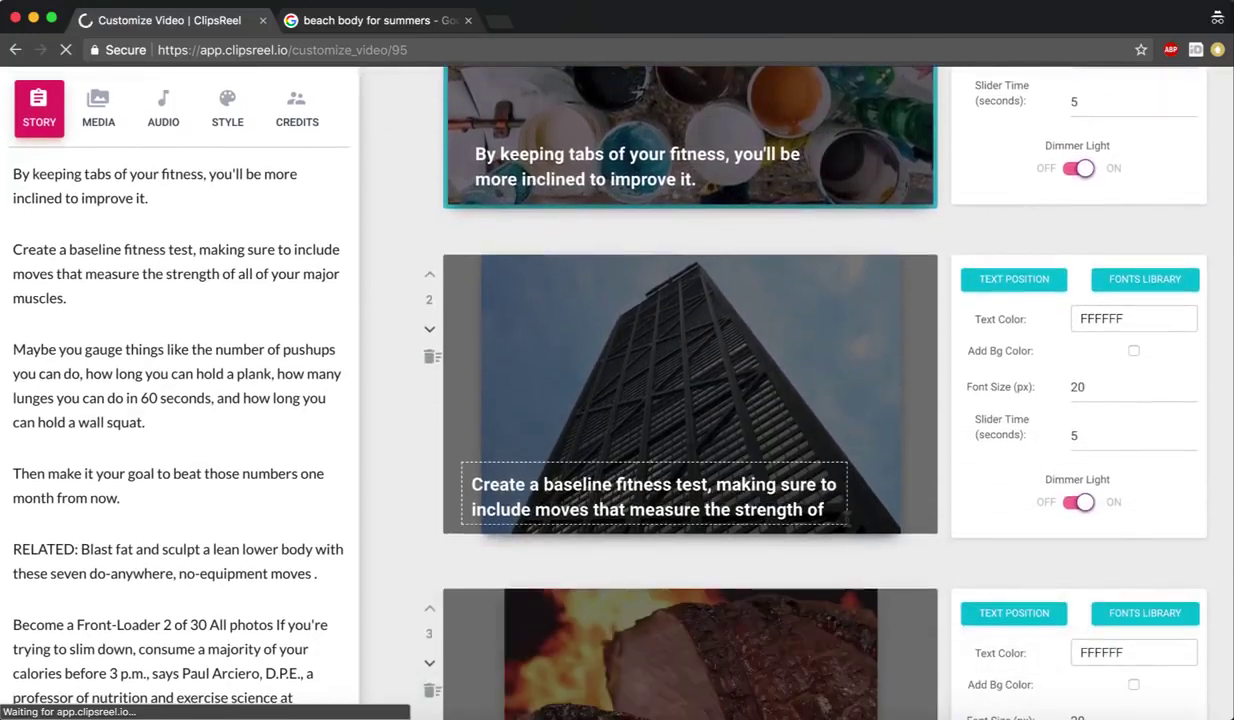
pyautogui.scroll(5, 848, 523)
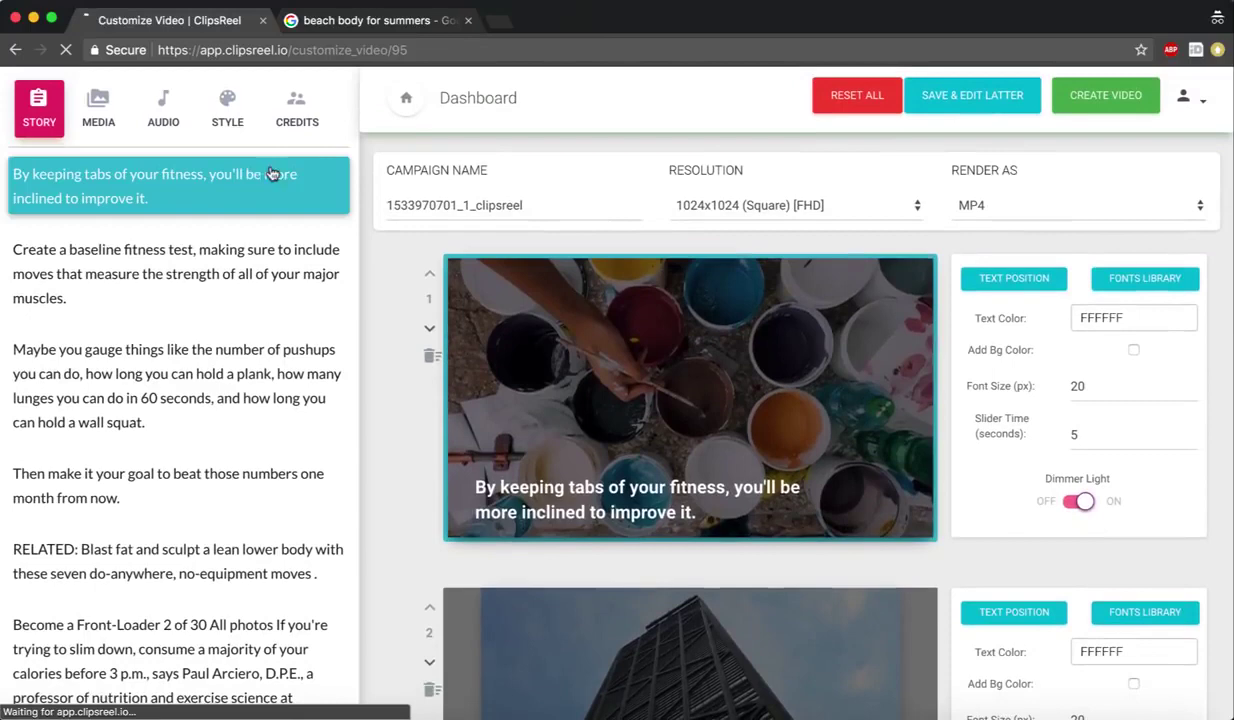
# Step: Search media images for 'fitness' and use the beach handstand photo as slide 1's background
pyautogui.click(98, 108)
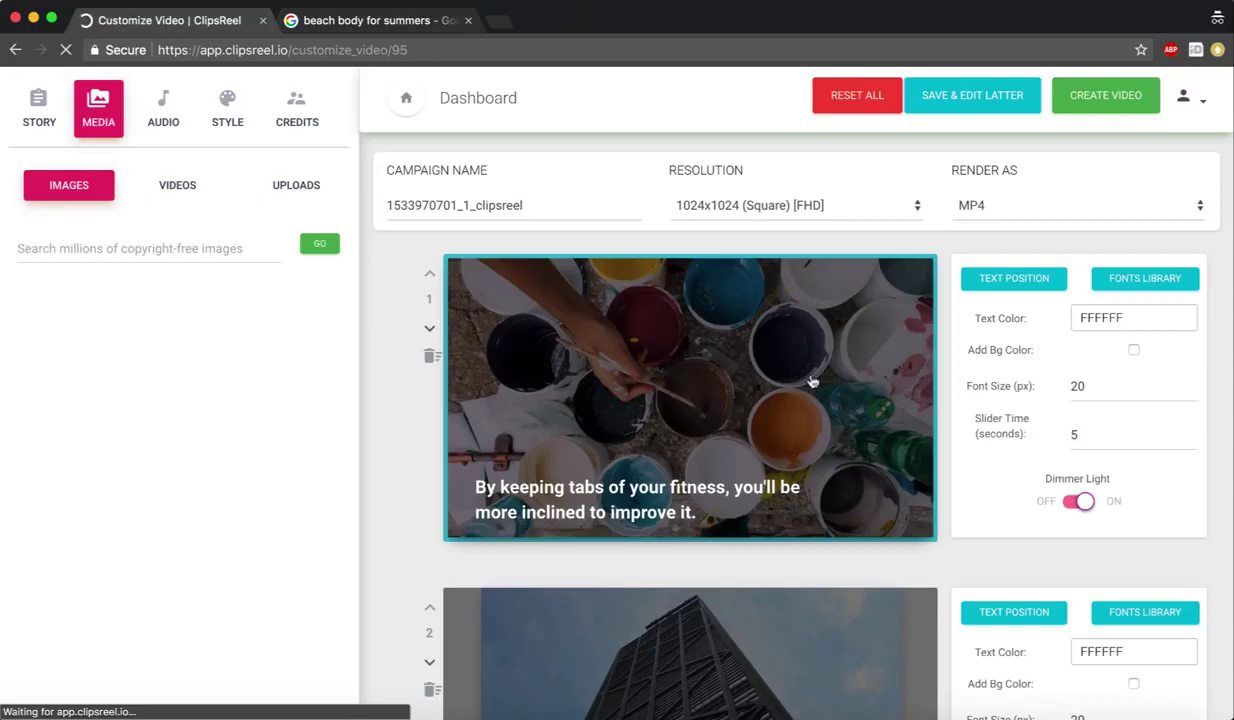
pyautogui.click(207, 245)
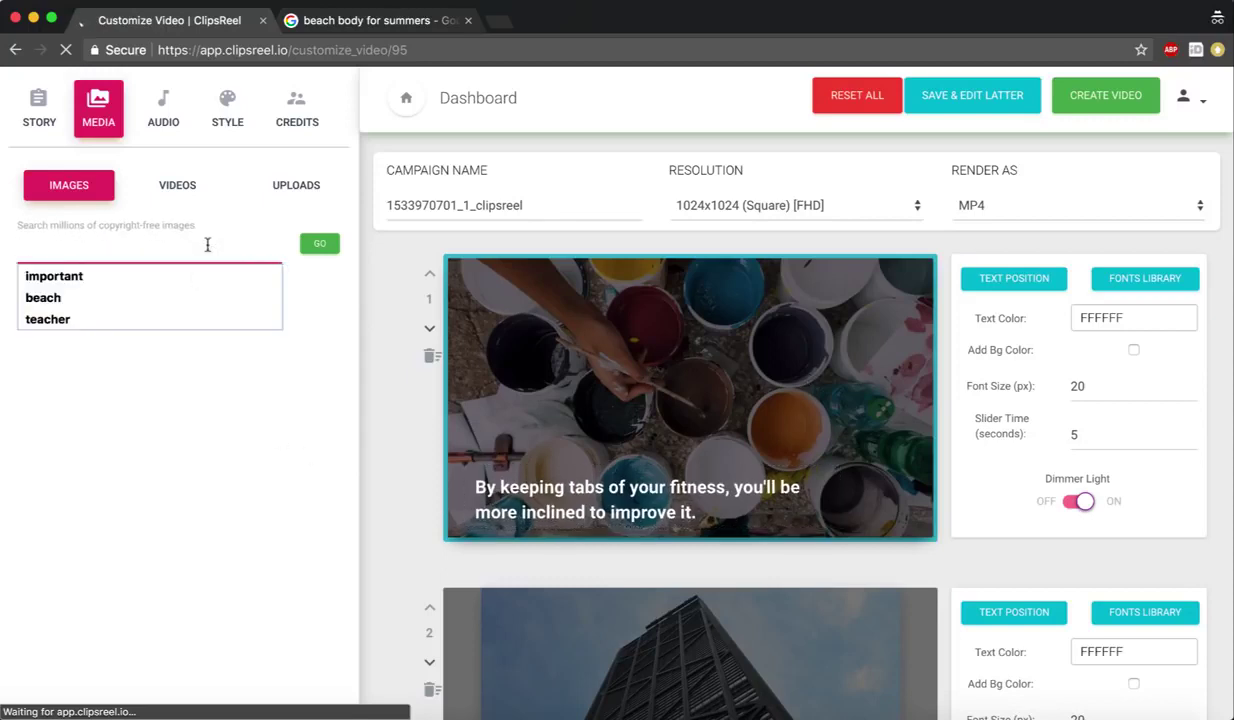
pyautogui.write('fitness')
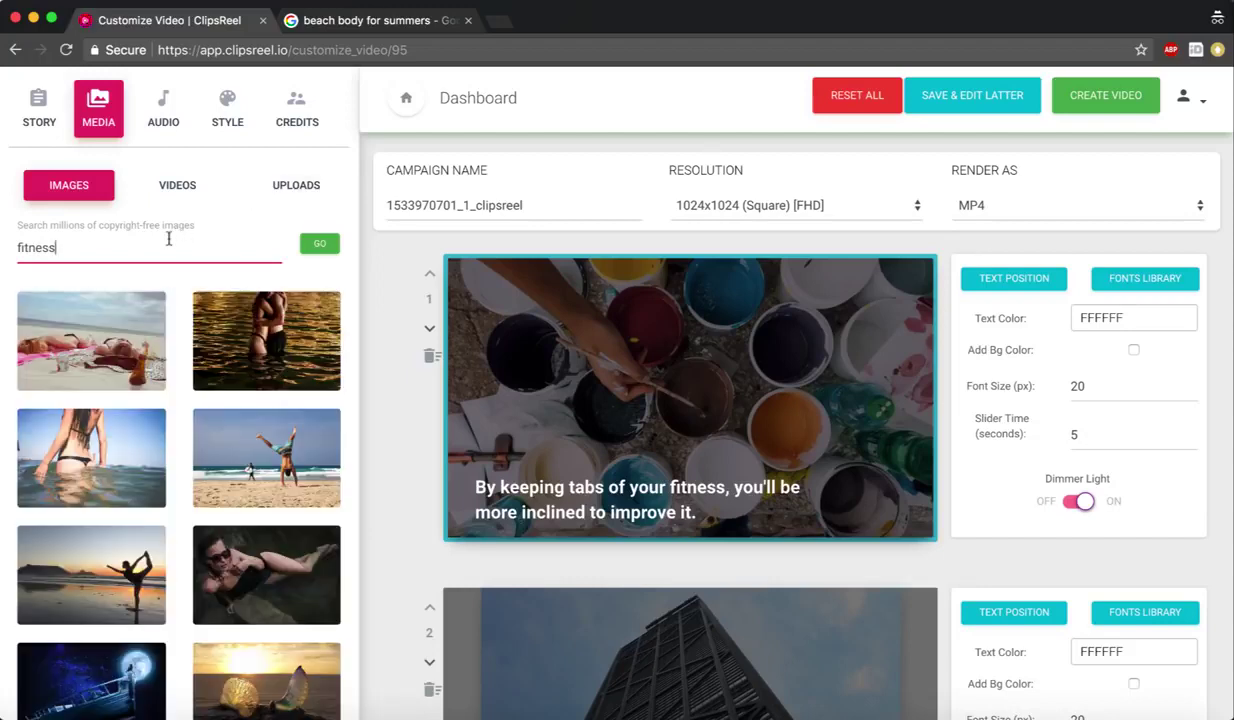
pyautogui.scroll(-3, 178, 420)
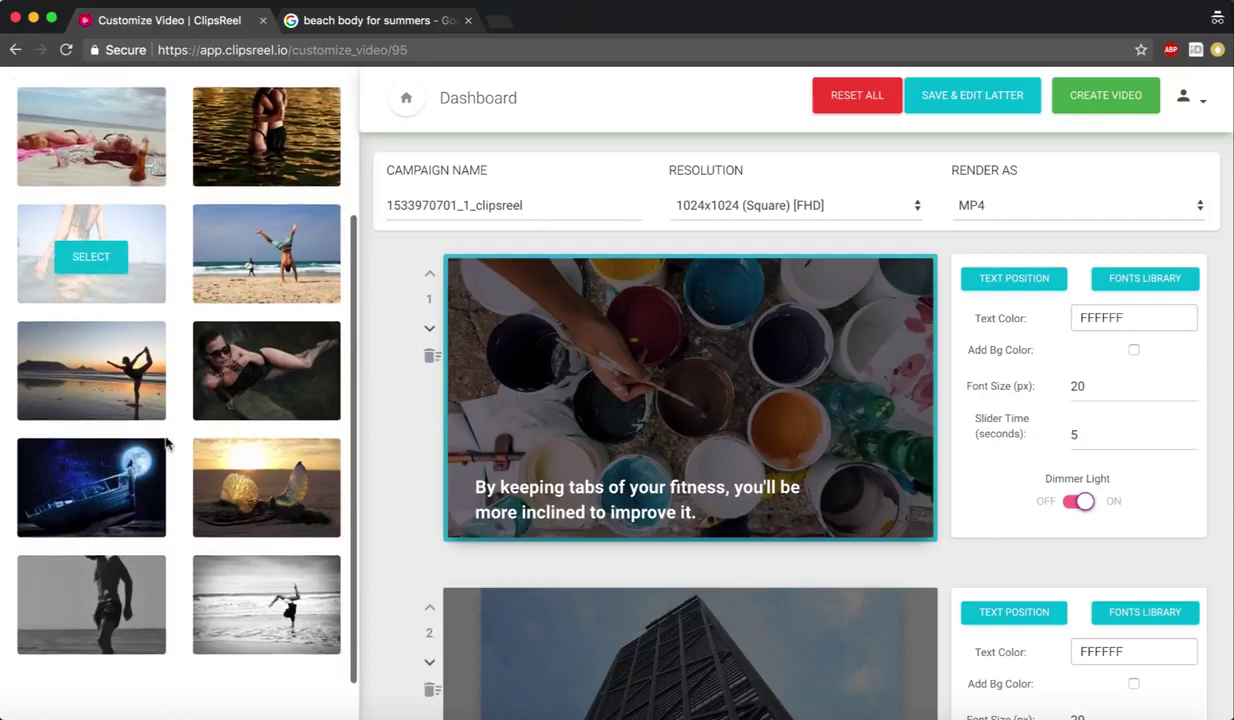
pyautogui.scroll(3, 178, 445)
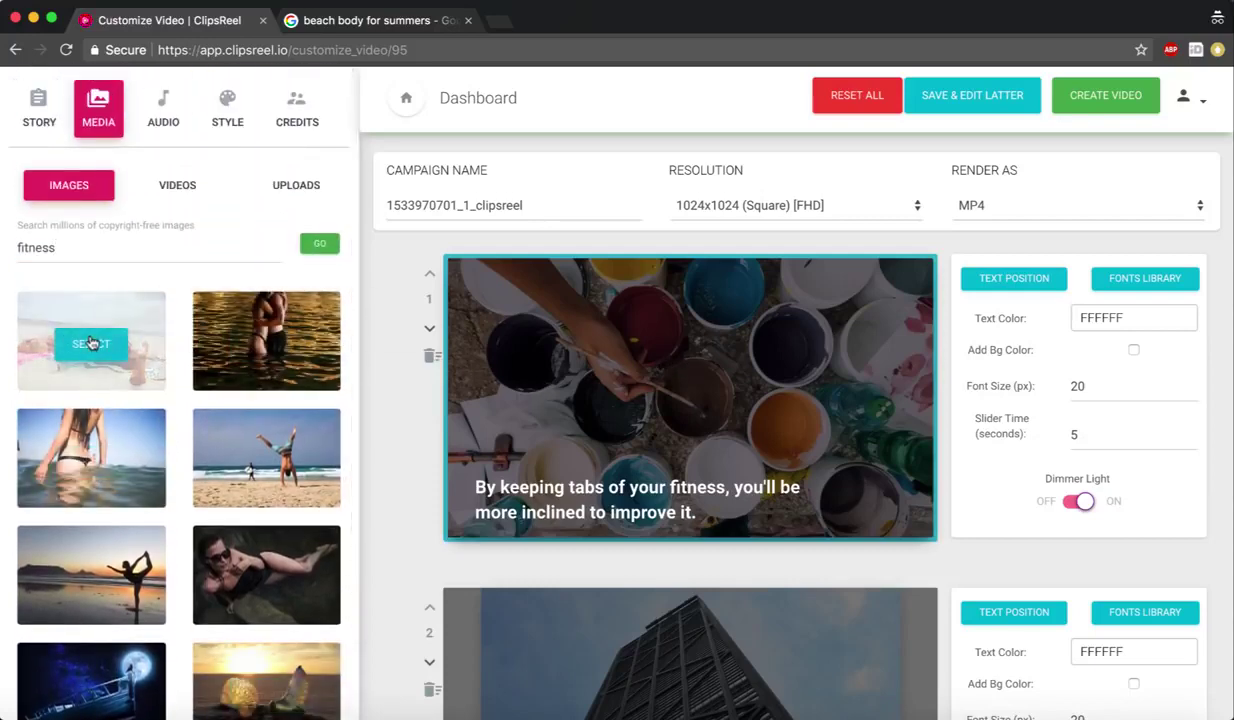
pyautogui.click(266, 461)
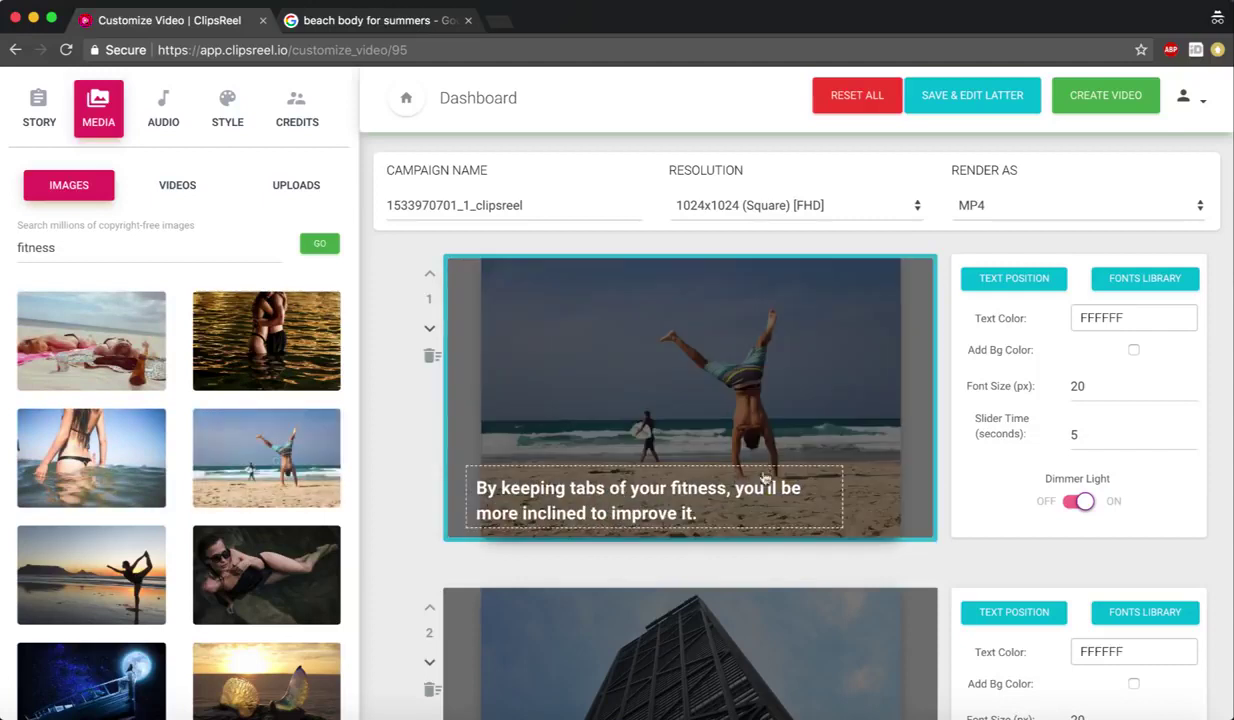
# Step: Toggle slide 1's Dimmer Light off and back on, and review the video resolutions
pyautogui.click(1078, 503)
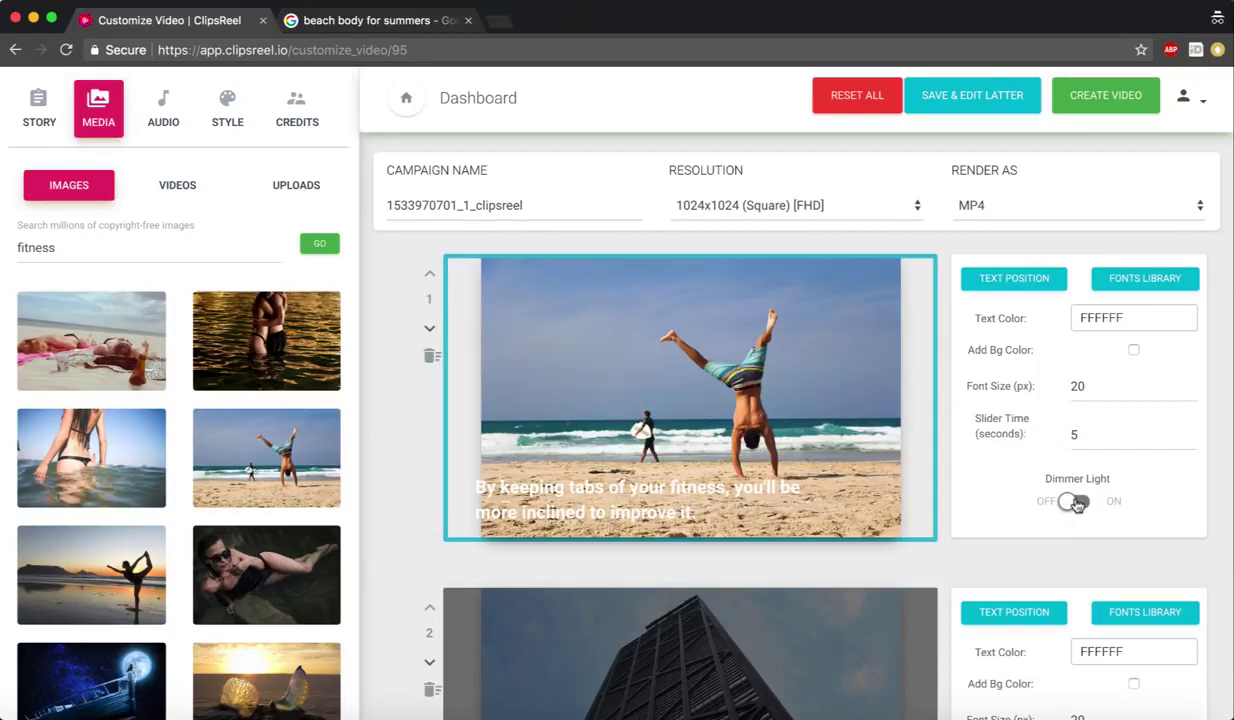
pyautogui.click(1078, 503)
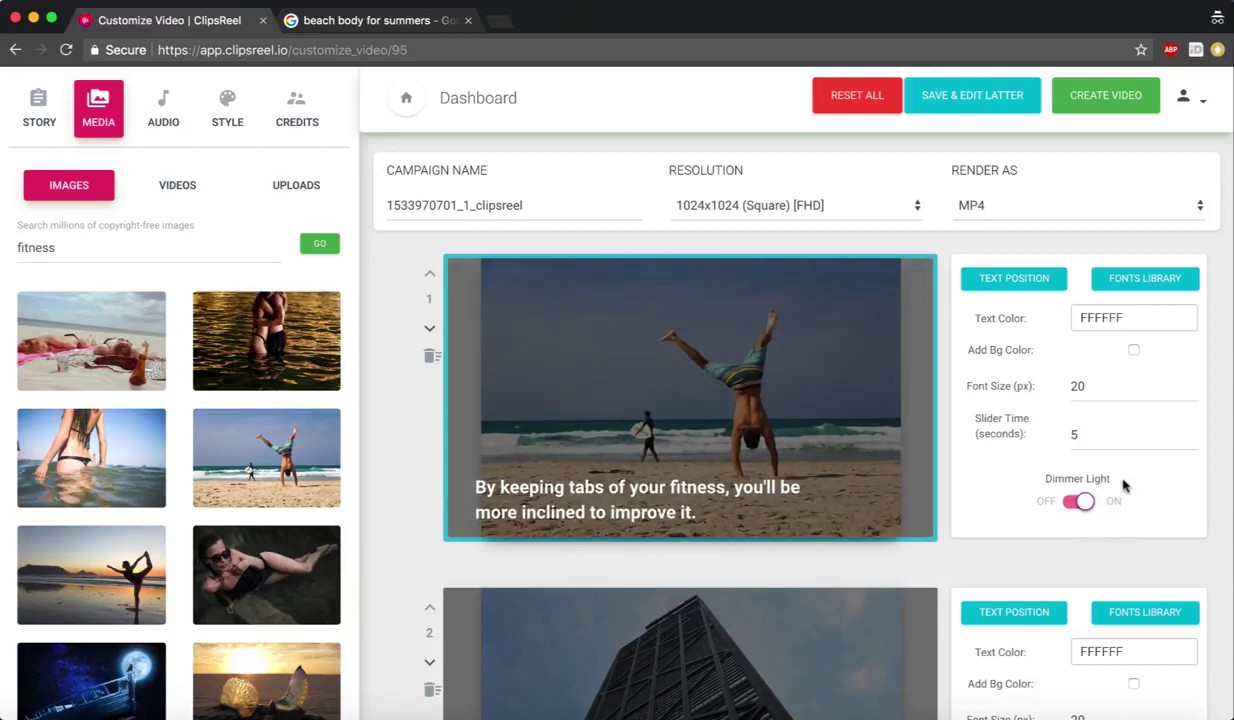
pyautogui.click(812, 204)
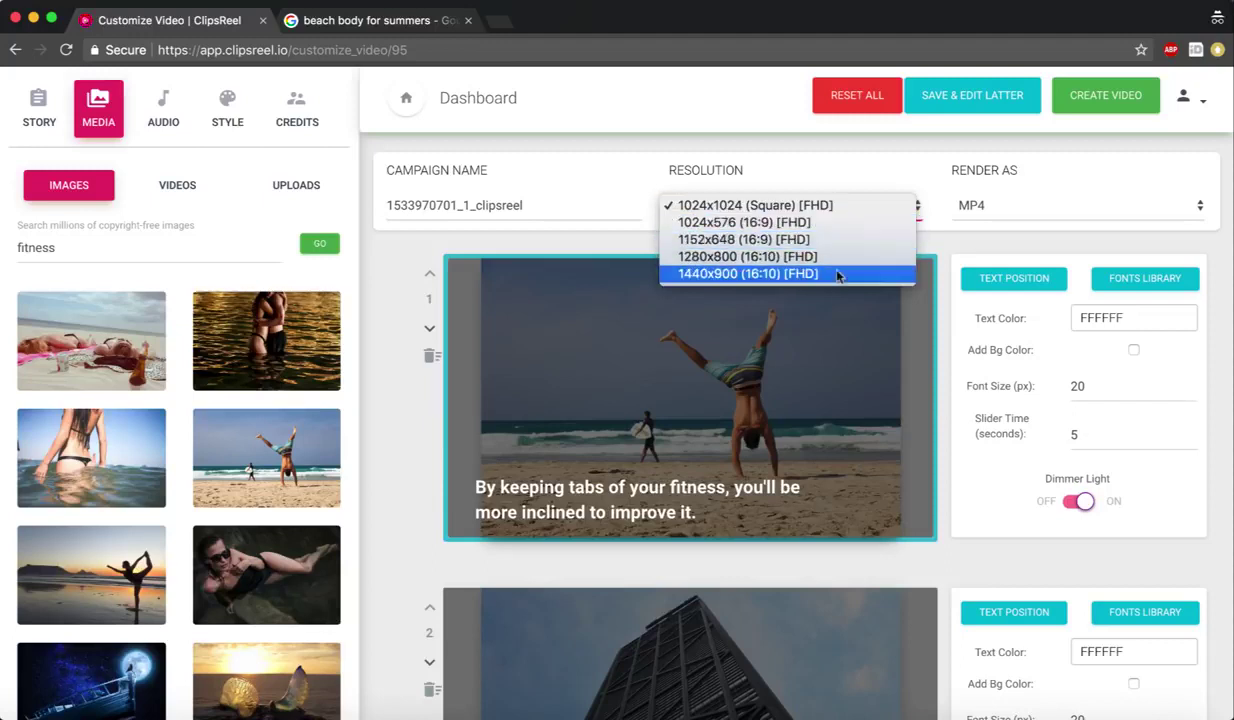
pyautogui.click(946, 245)
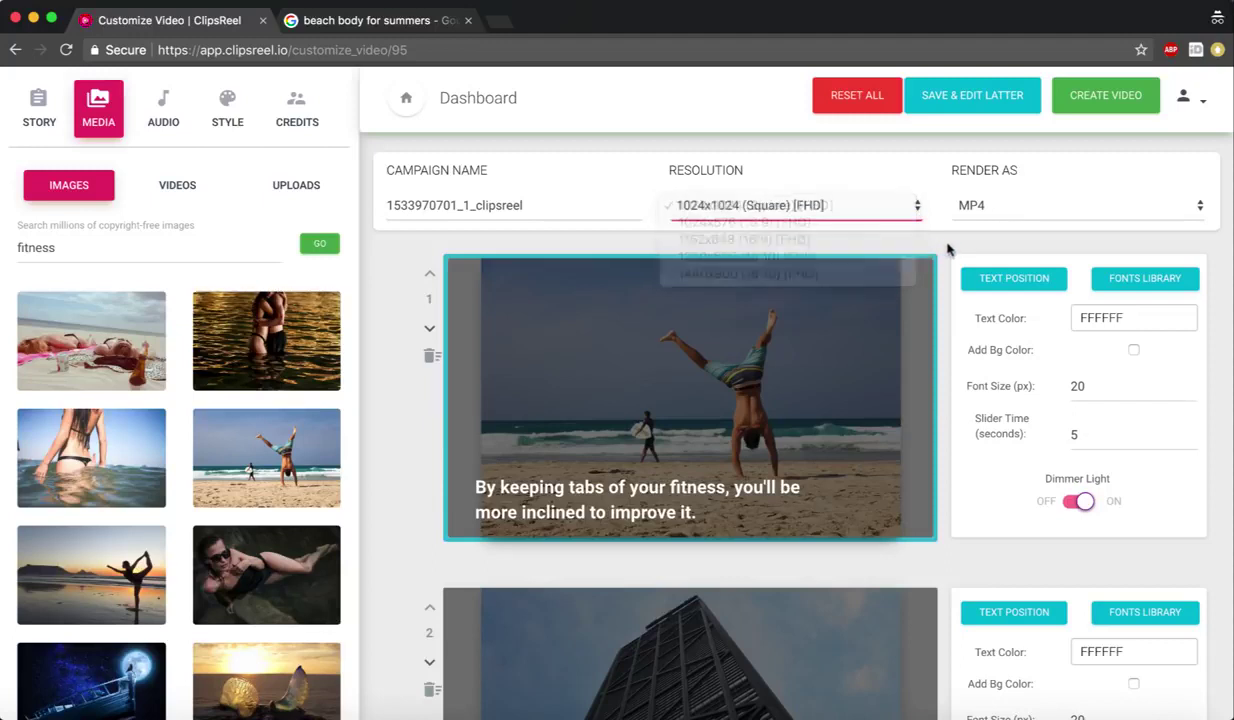
pyautogui.click(1007, 207)
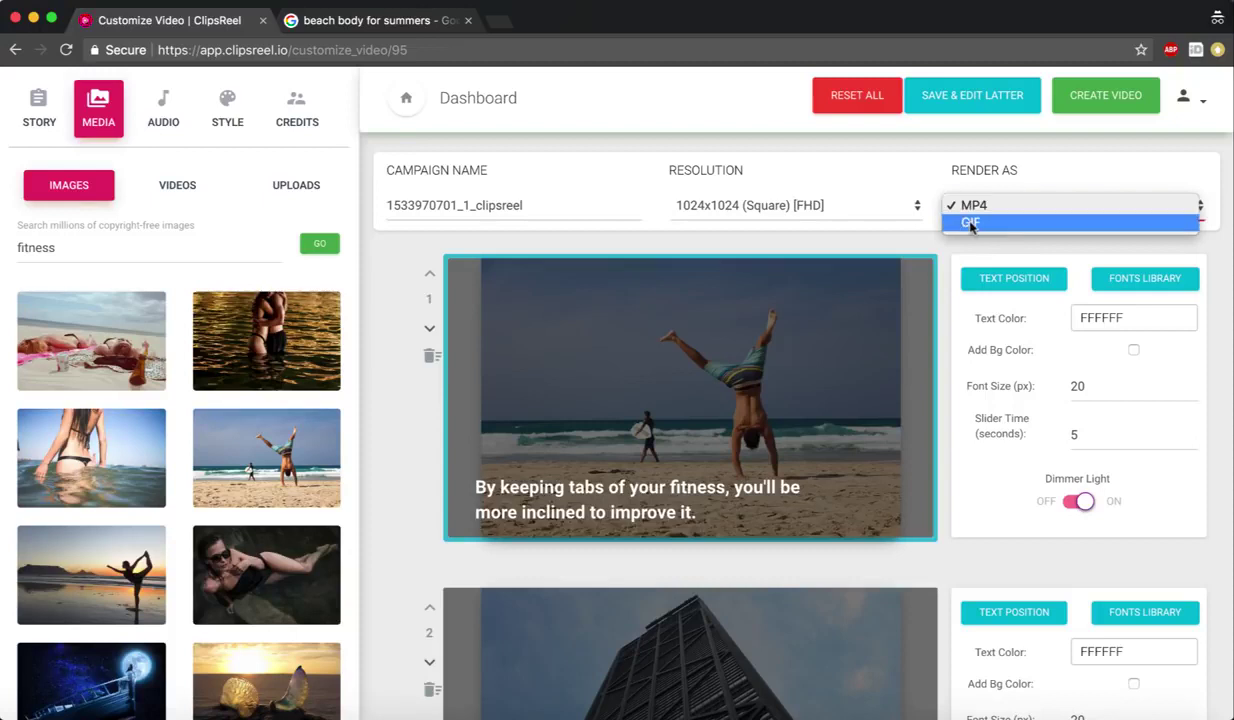
pyautogui.click(988, 206)
pyautogui.click(560, 205)
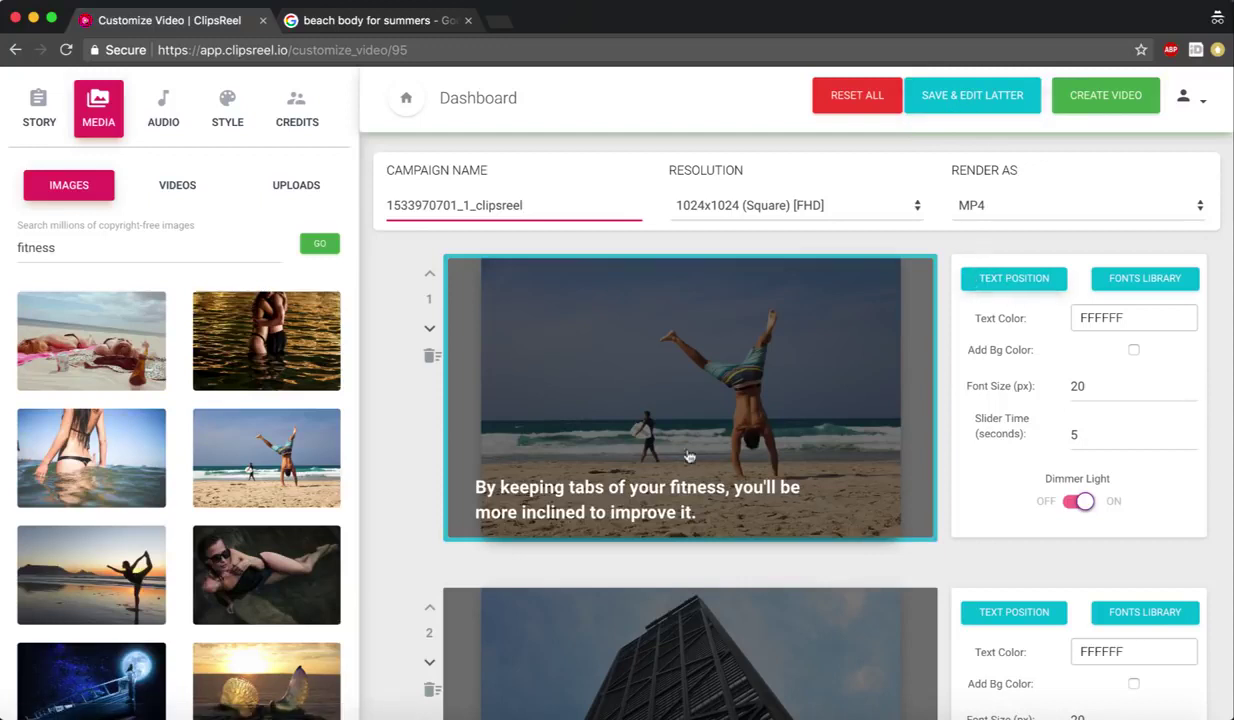
# Step: Try several caption positions and settle on bottom centre for slide 1's caption
pyautogui.click(1017, 287)
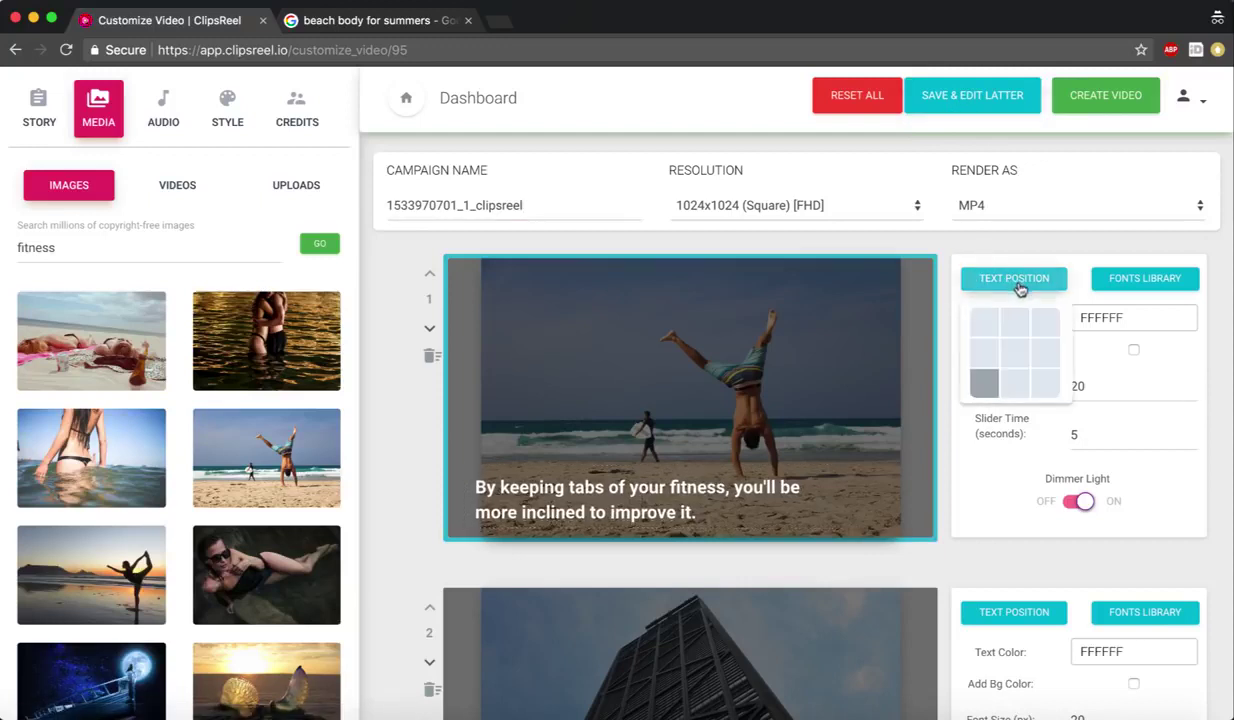
pyautogui.click(1019, 358)
pyautogui.click(1045, 289)
pyautogui.click(1045, 321)
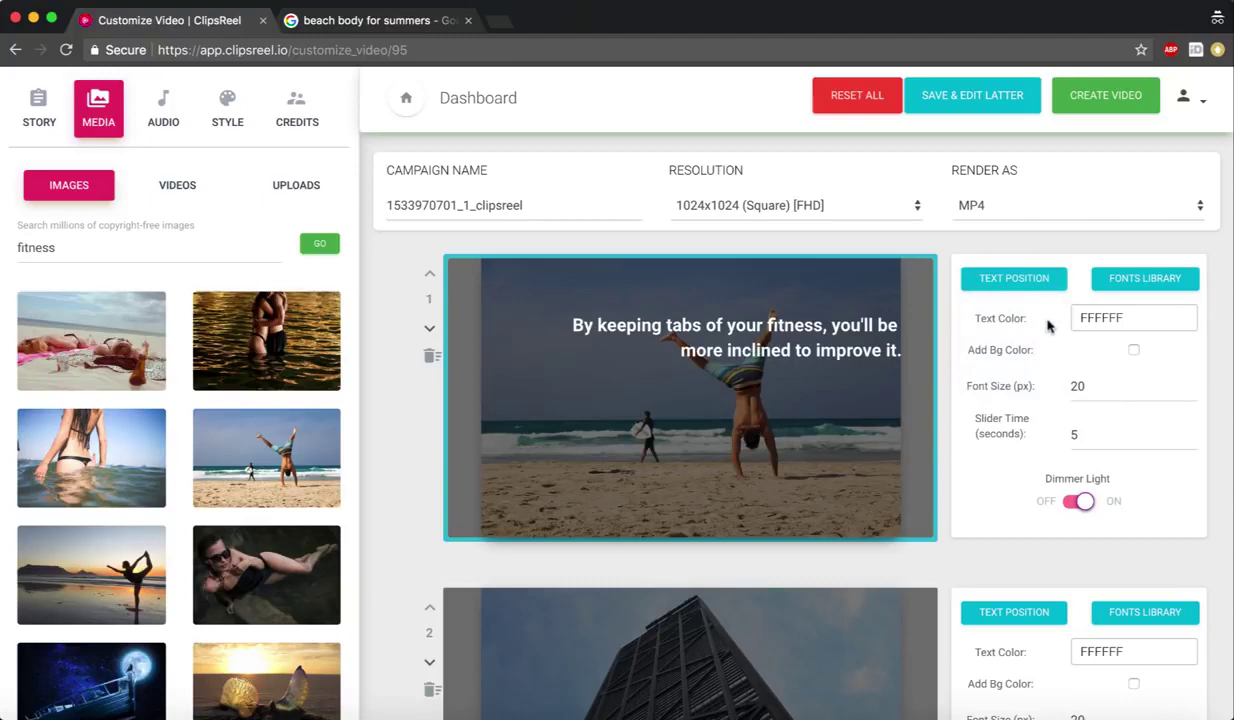
pyautogui.click(998, 279)
pyautogui.click(984, 321)
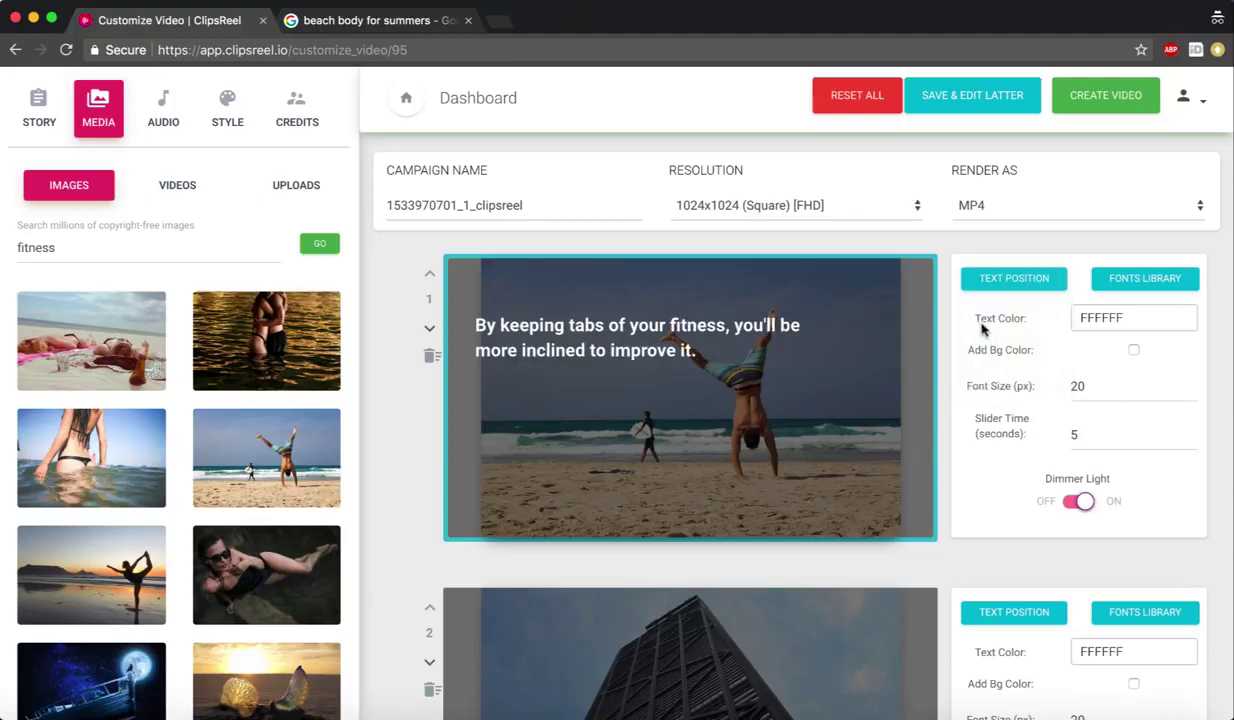
pyautogui.click(998, 282)
pyautogui.click(1019, 385)
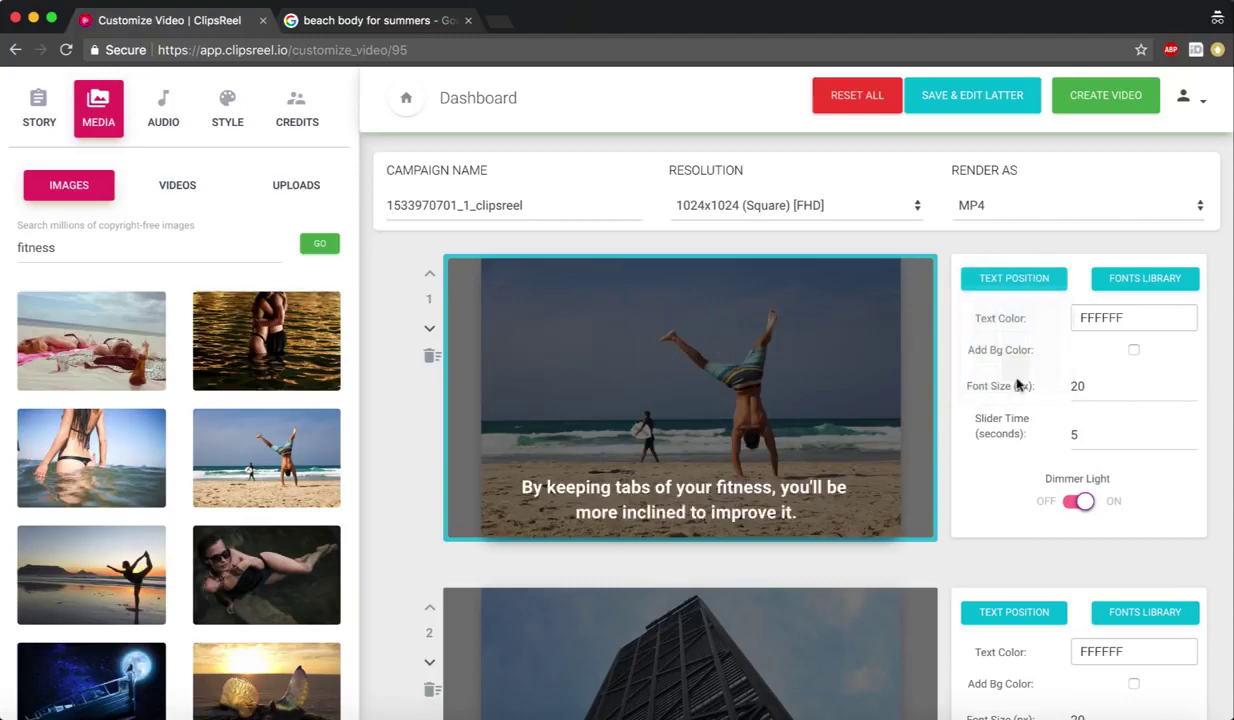
# Step: Set slide 1's caption font to Alegreya Sans SC from the expanded fonts library
pyautogui.click(1155, 280)
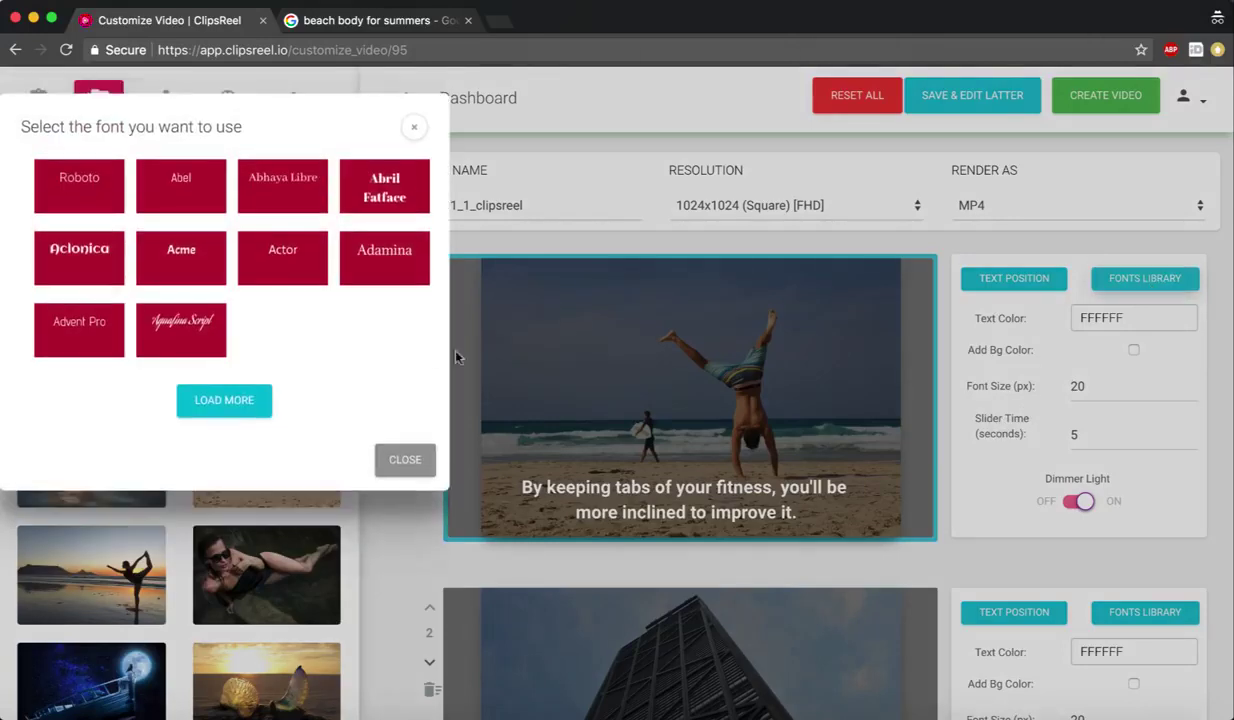
pyautogui.click(212, 402)
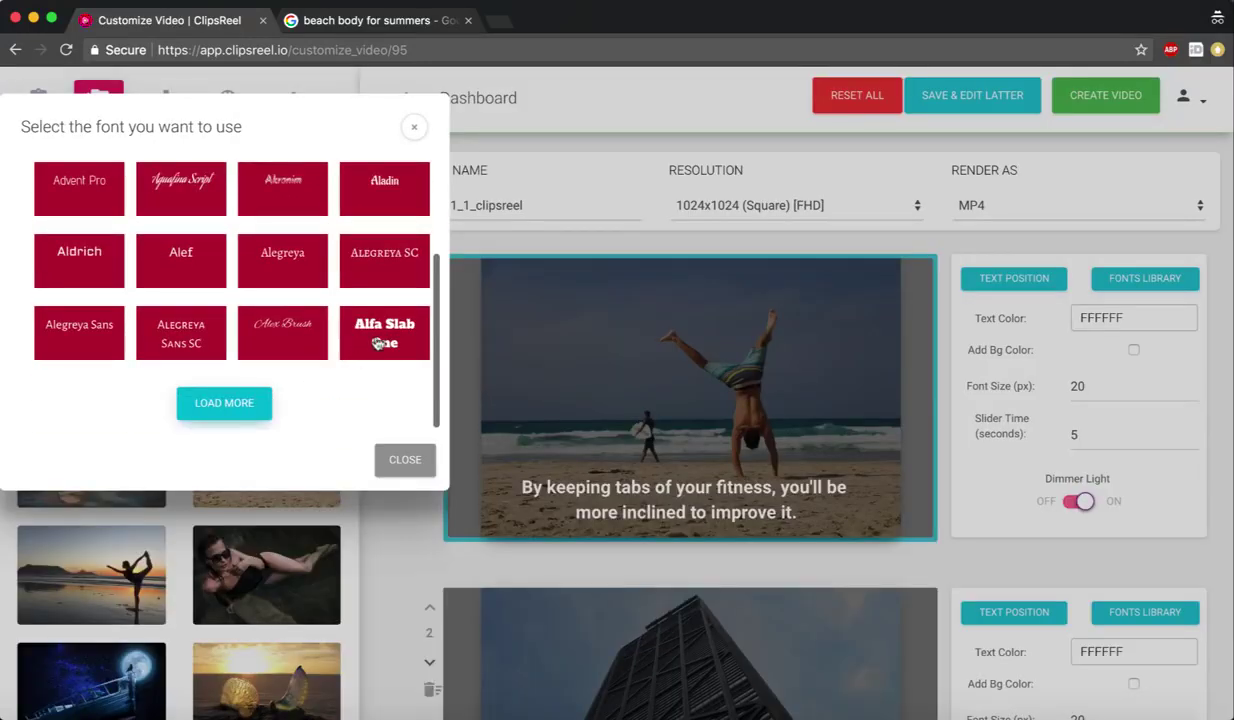
pyautogui.click(380, 345)
pyautogui.click(211, 343)
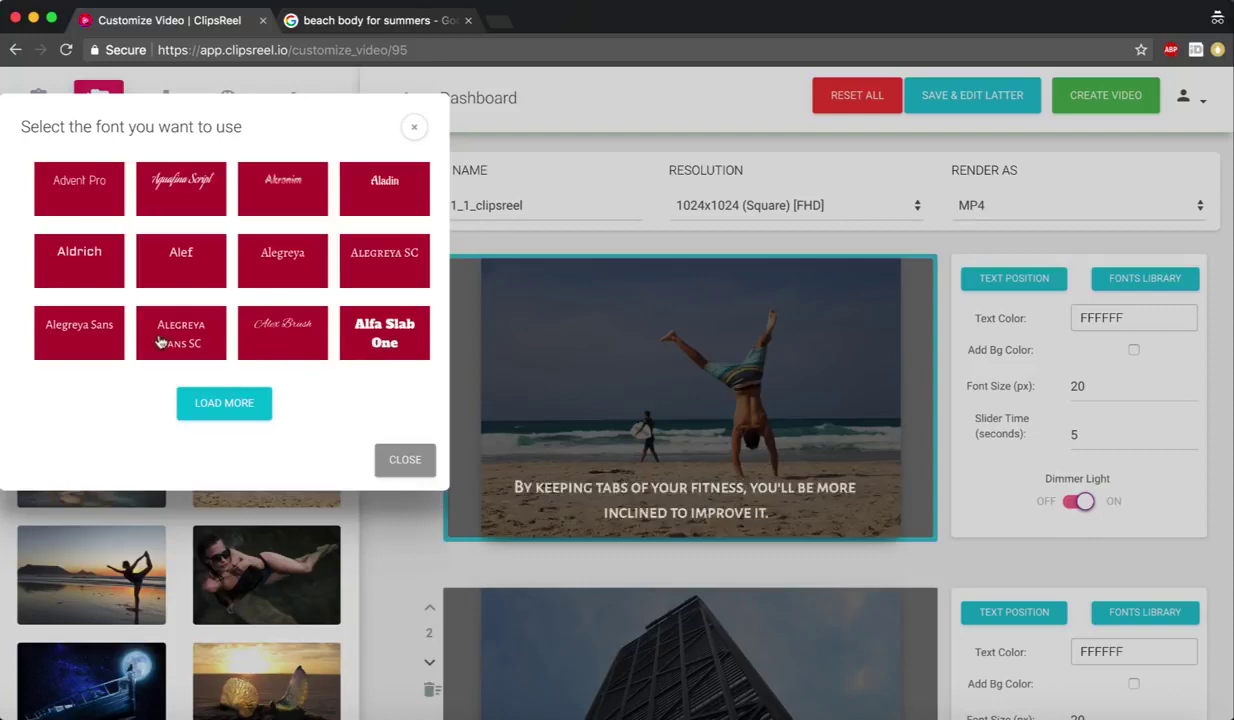
pyautogui.click(378, 465)
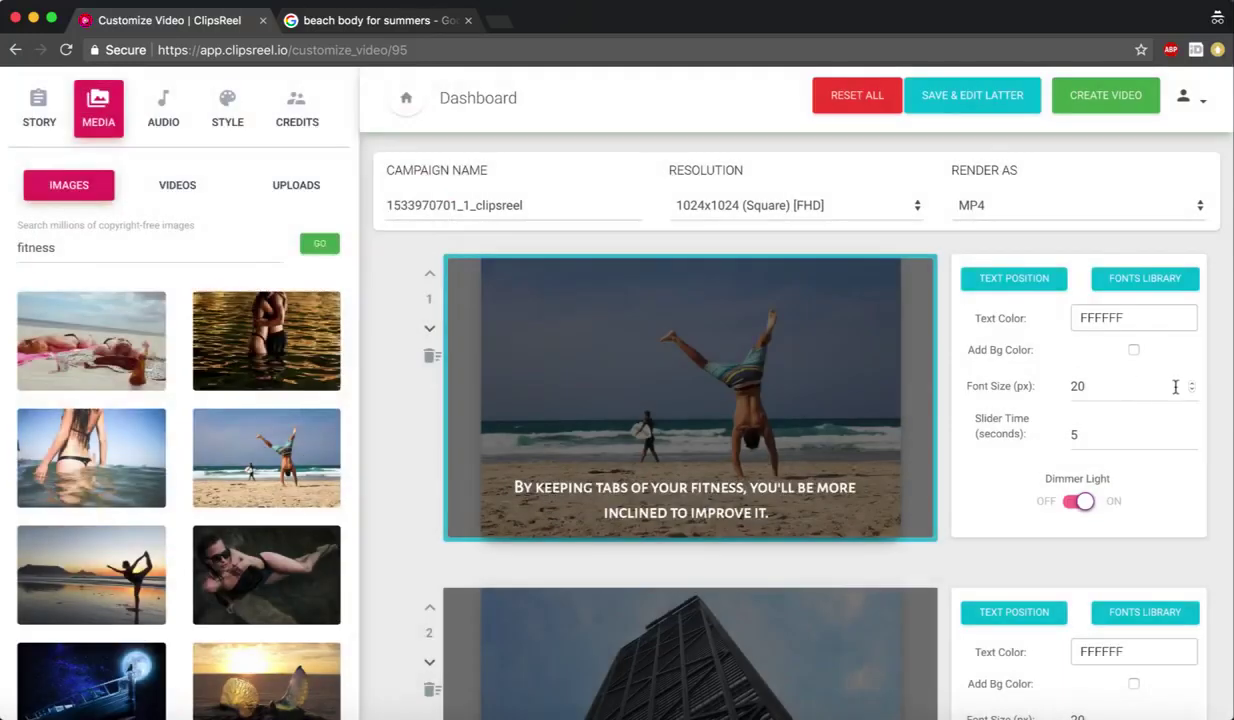
# Step: Set slide 1's caption to 23 px, try dark purple background colours, then remove the background
pyautogui.doubleClick(1193, 385)
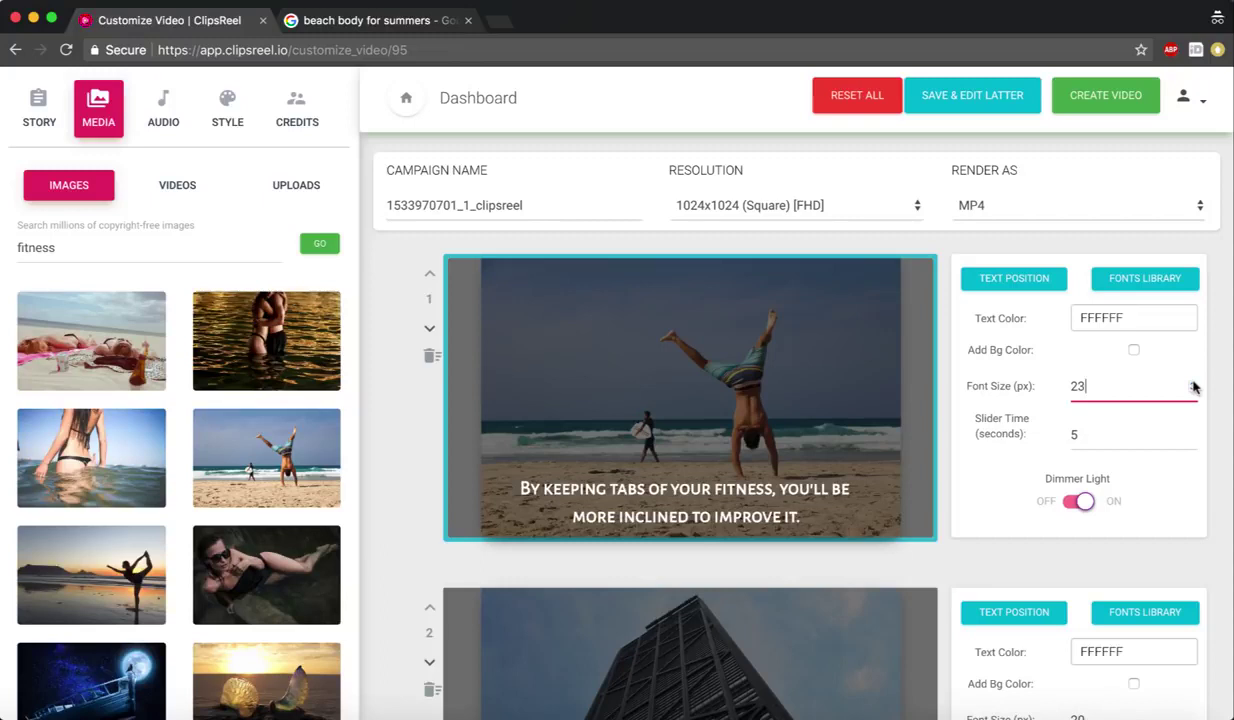
pyautogui.moveTo(1121, 435); pyautogui.dragTo(1068, 437)
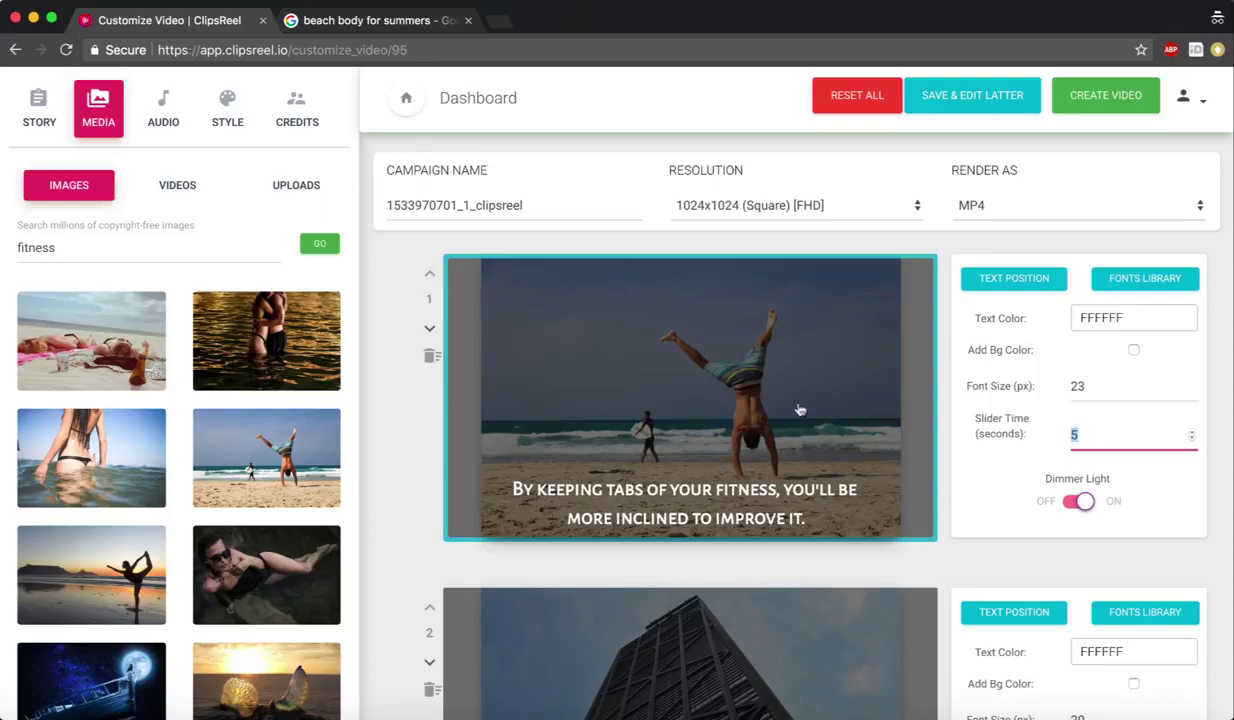
pyautogui.click(1133, 350)
pyautogui.click(1130, 373)
pyautogui.moveTo(1090, 440); pyautogui.dragTo(1151, 474)
pyautogui.click(1178, 478)
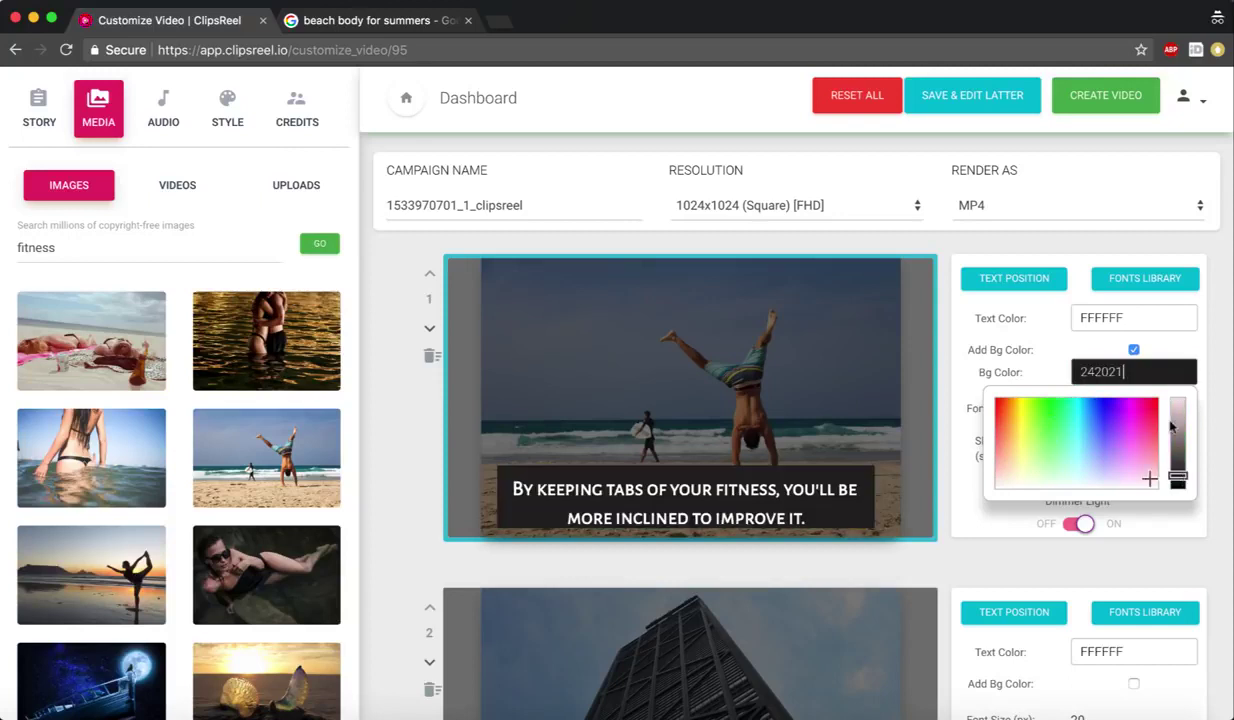
pyautogui.click(1141, 416)
pyautogui.moveTo(1141, 416); pyautogui.dragTo(1108, 431)
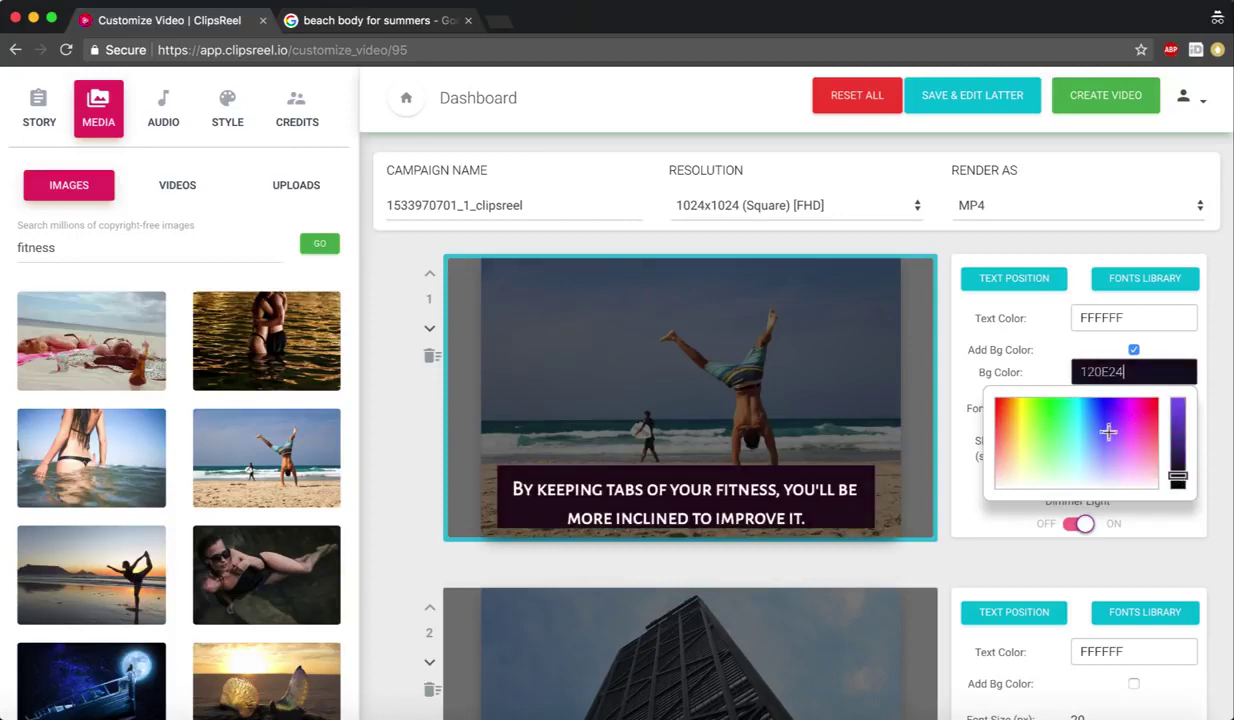
pyautogui.click(1133, 350)
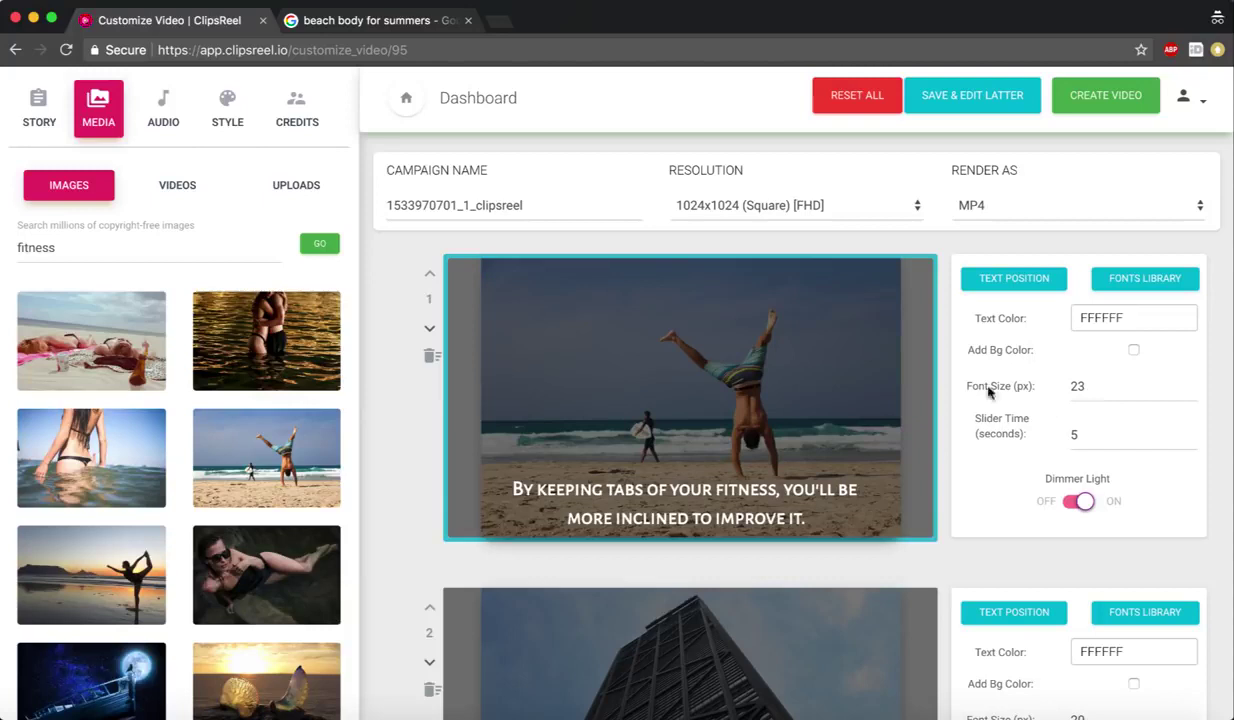
# Step: Search the stock videos for 'fitness'
pyautogui.click(207, 196)
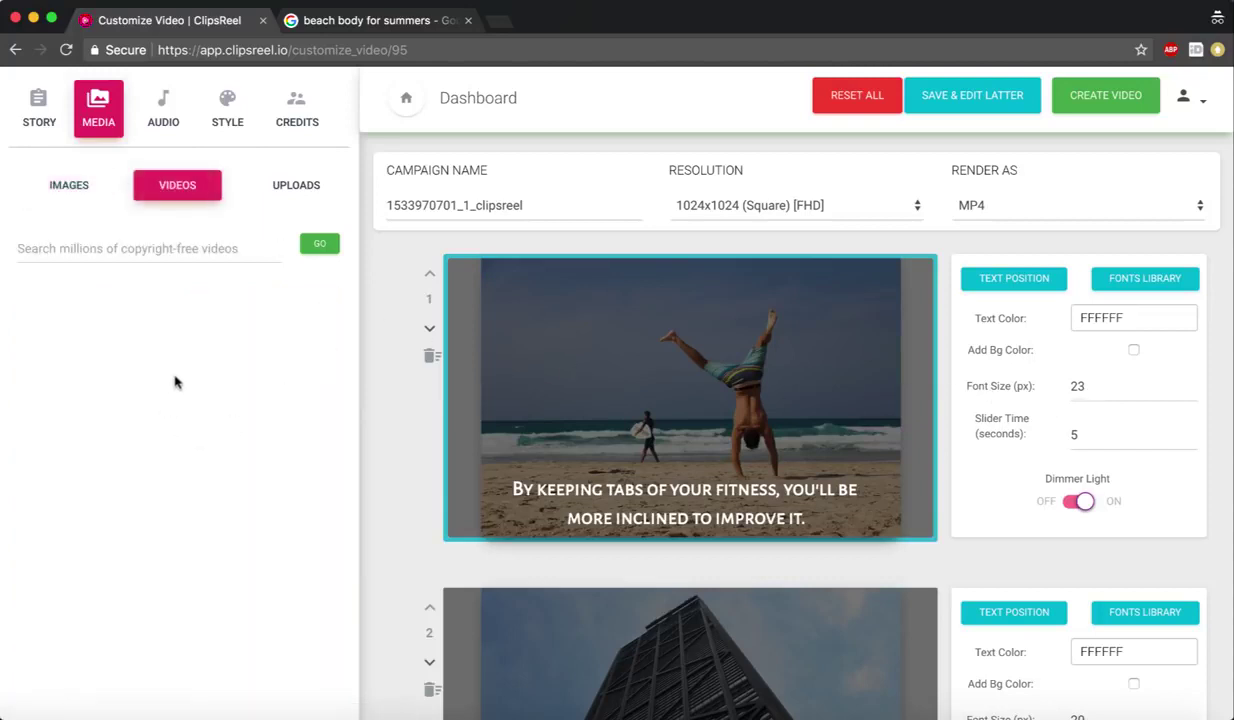
pyautogui.click(95, 200)
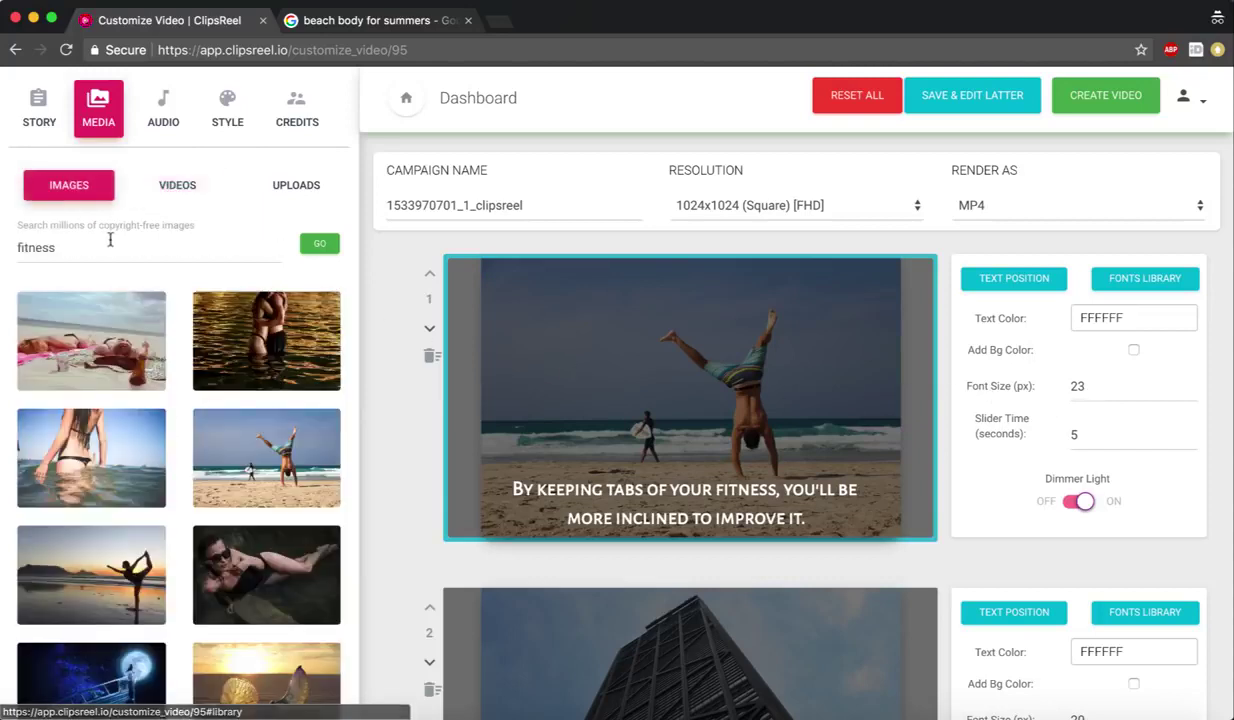
pyautogui.click(102, 242)
pyautogui.doubleClick(100, 242)
pyautogui.hotkey('ctrl', 'c')
pyautogui.click(175, 187)
pyautogui.click(141, 250)
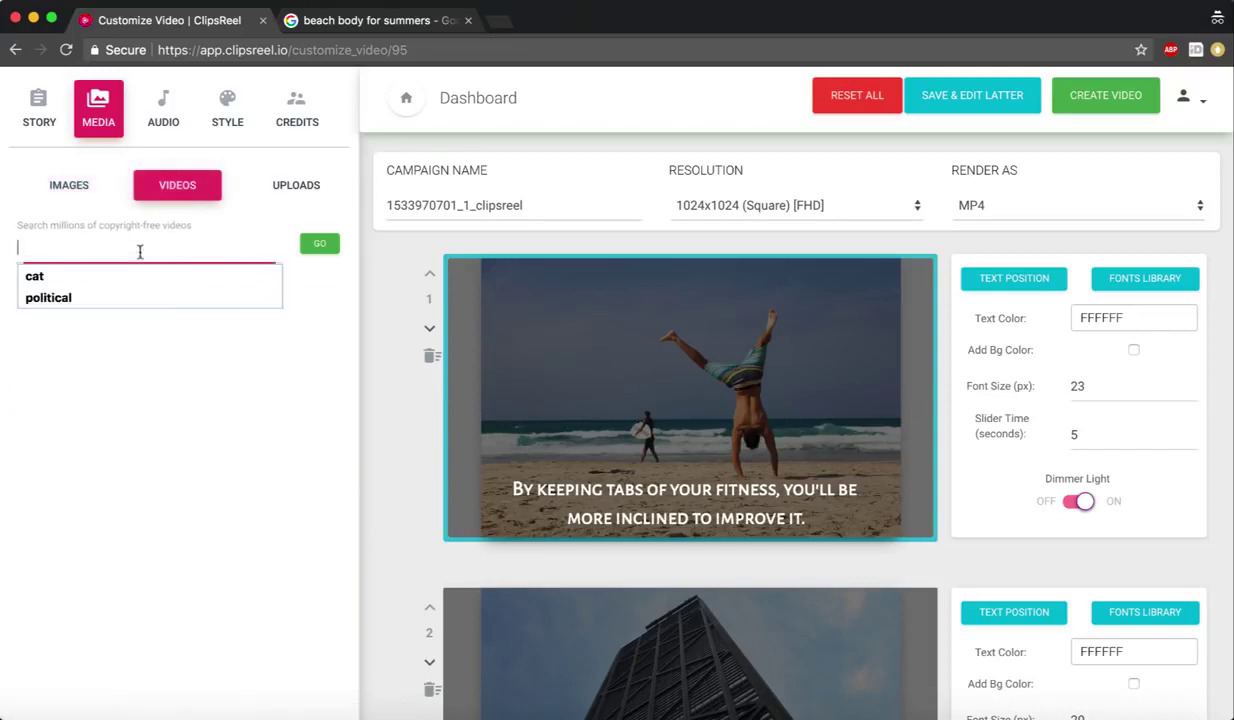
pyautogui.hotkey('ctrl', 'v')
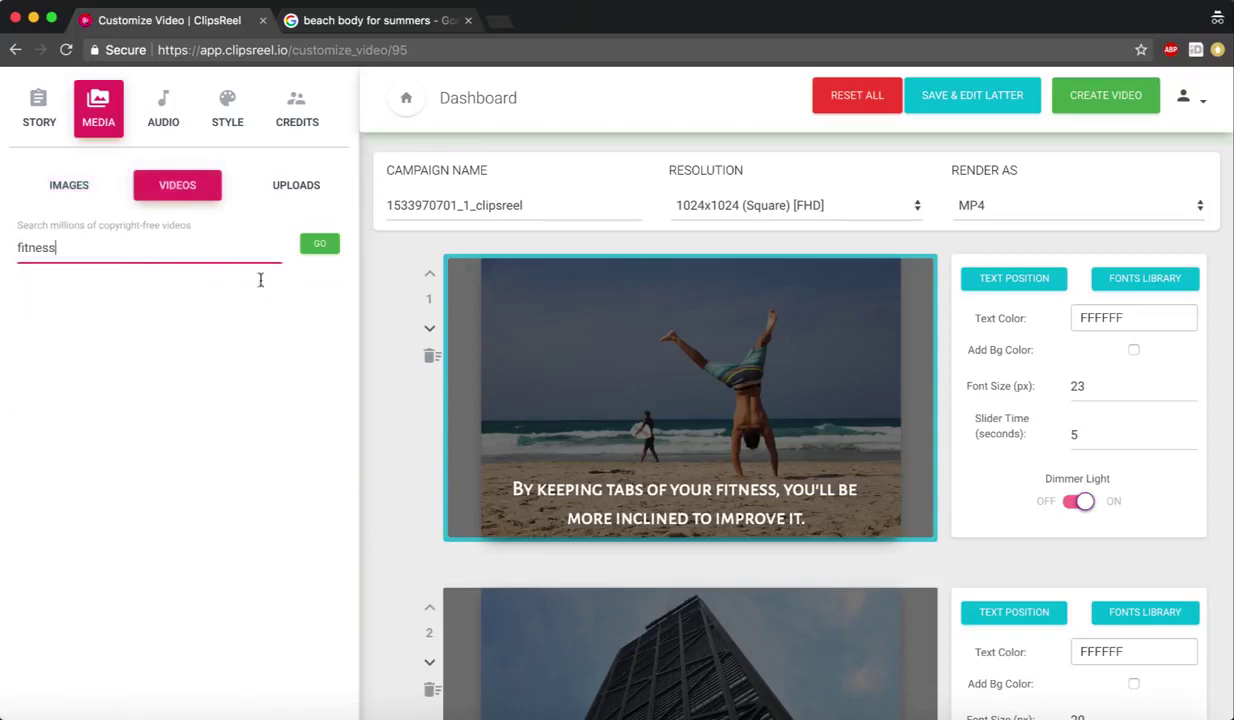
pyautogui.click(319, 243)
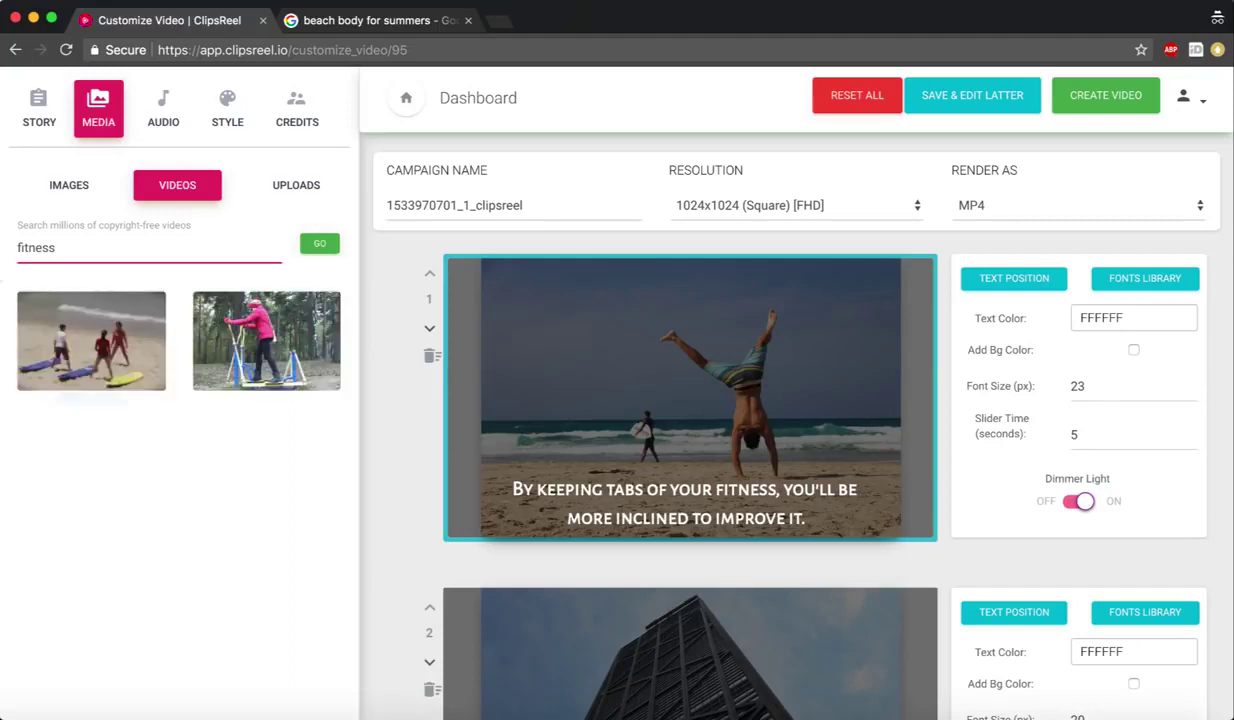
# Step: Use the first beach fitness video result as slide 2's background
pyautogui.scroll(-3, 661, 584)
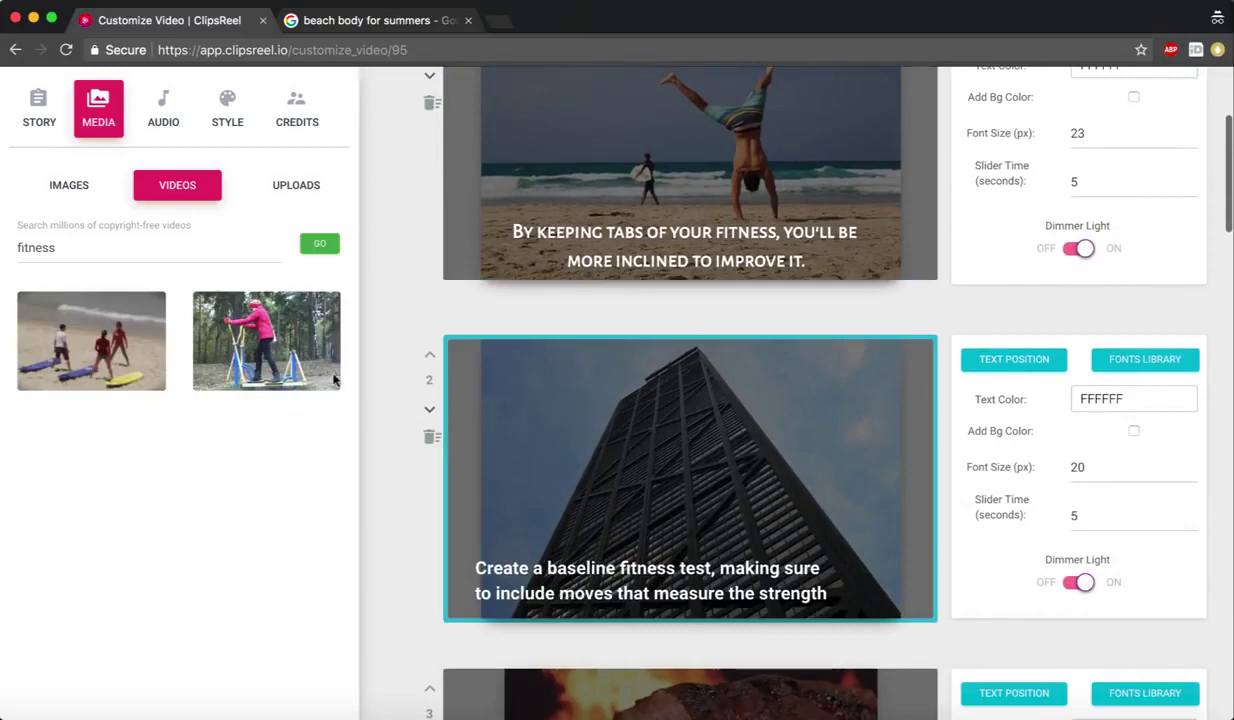
pyautogui.moveTo(253, 353)
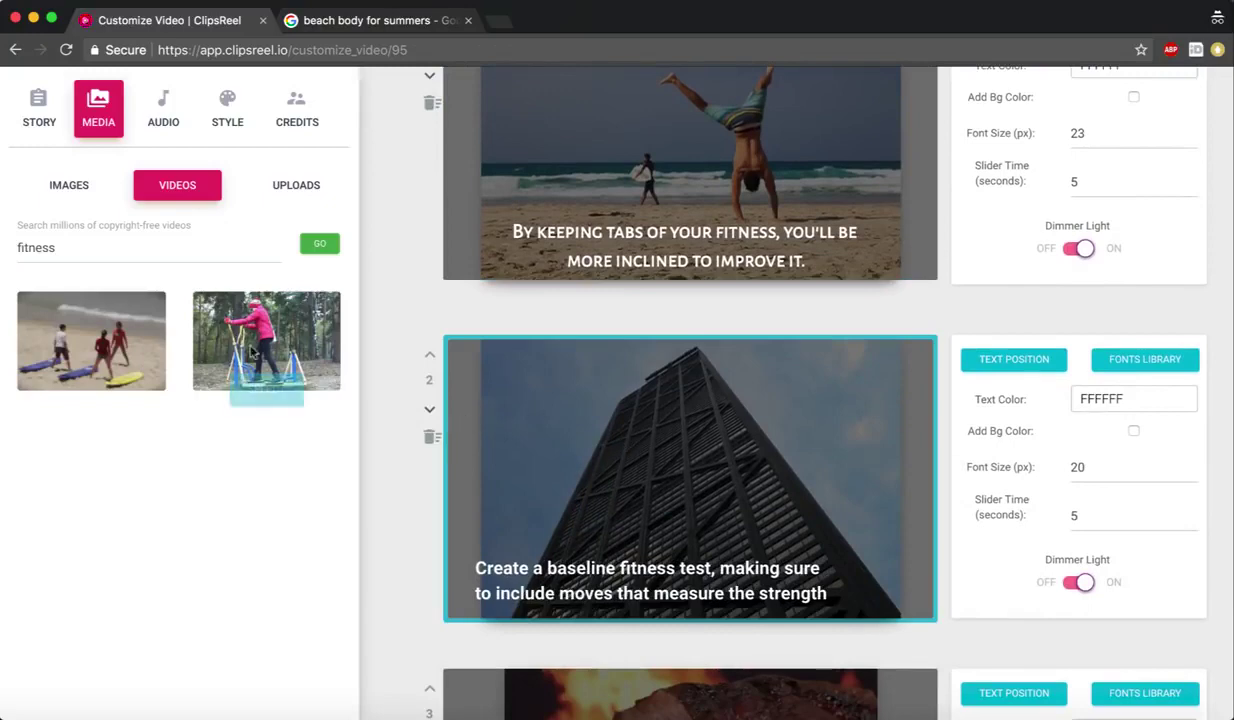
pyautogui.moveTo(80, 336)
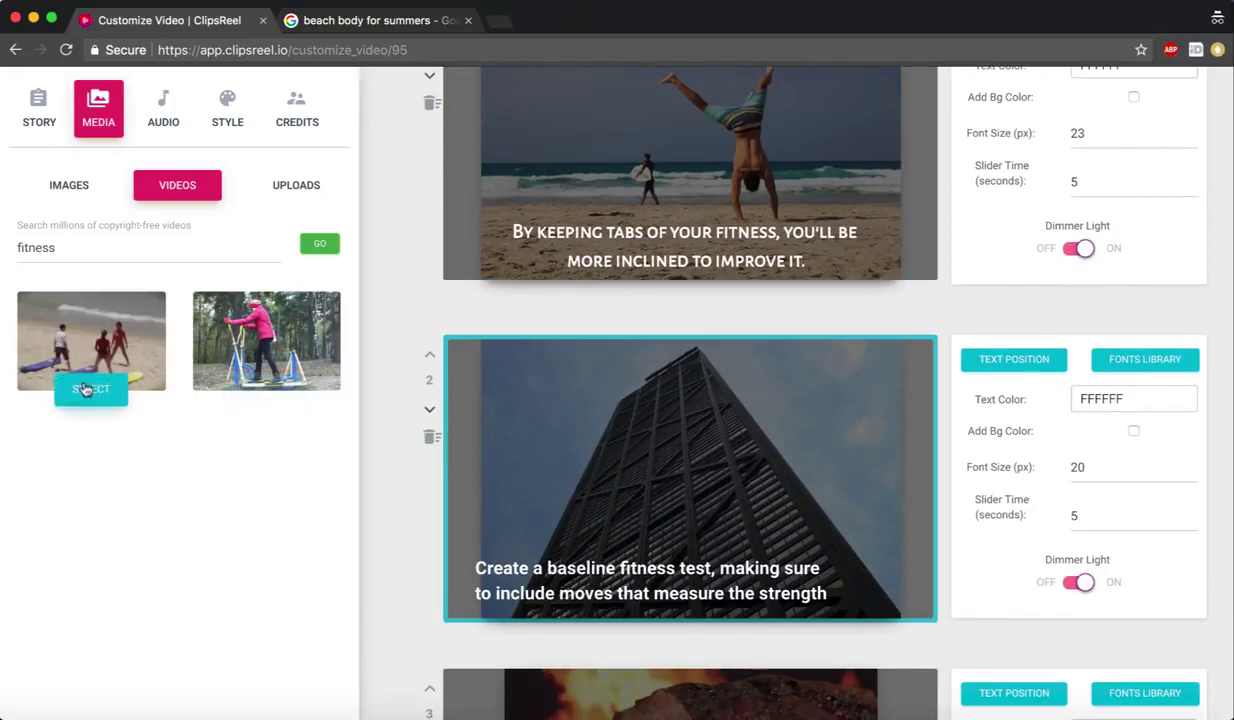
pyautogui.click(86, 389)
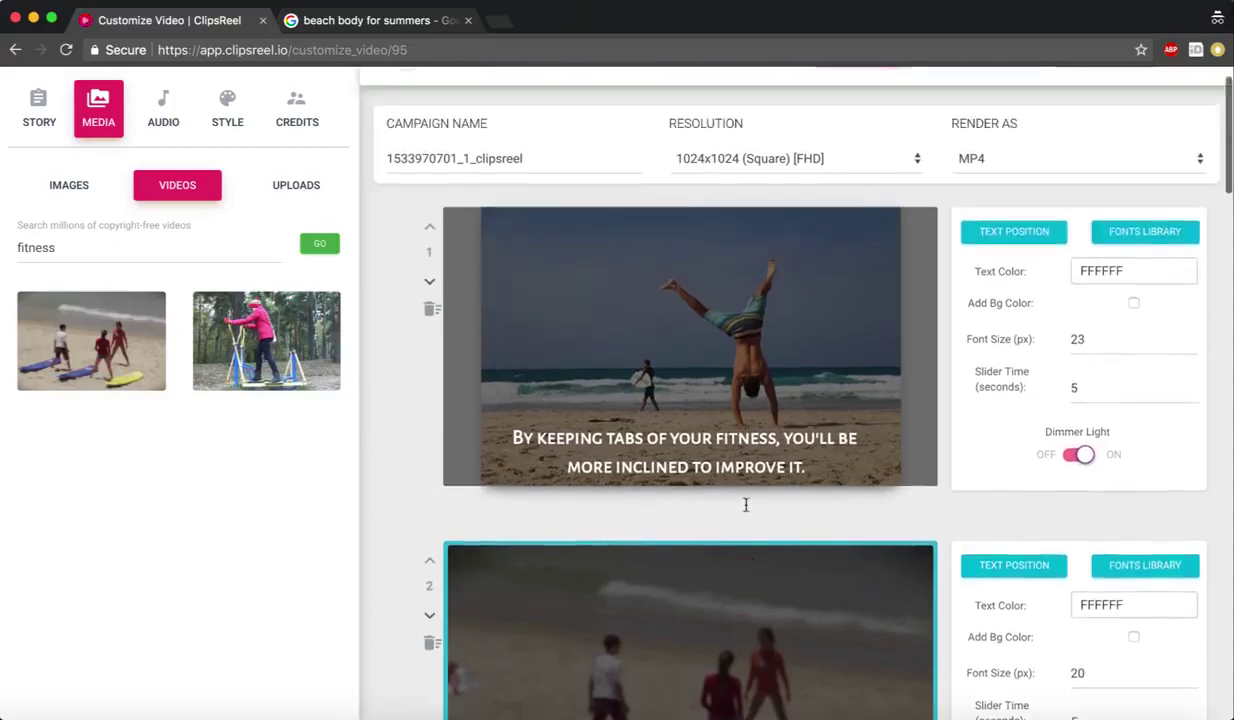
pyautogui.scroll(-7, 850, 517)
pyautogui.scroll(-20, 850, 517)
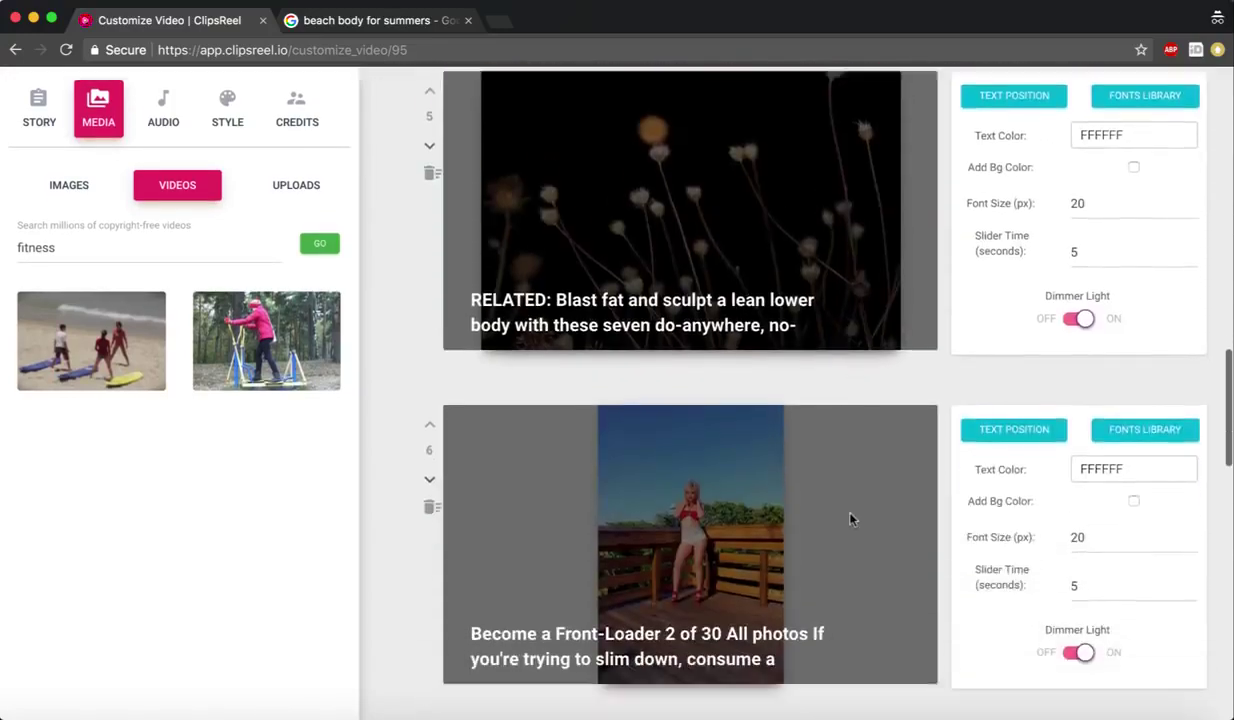
pyautogui.scroll(20, 849, 519)
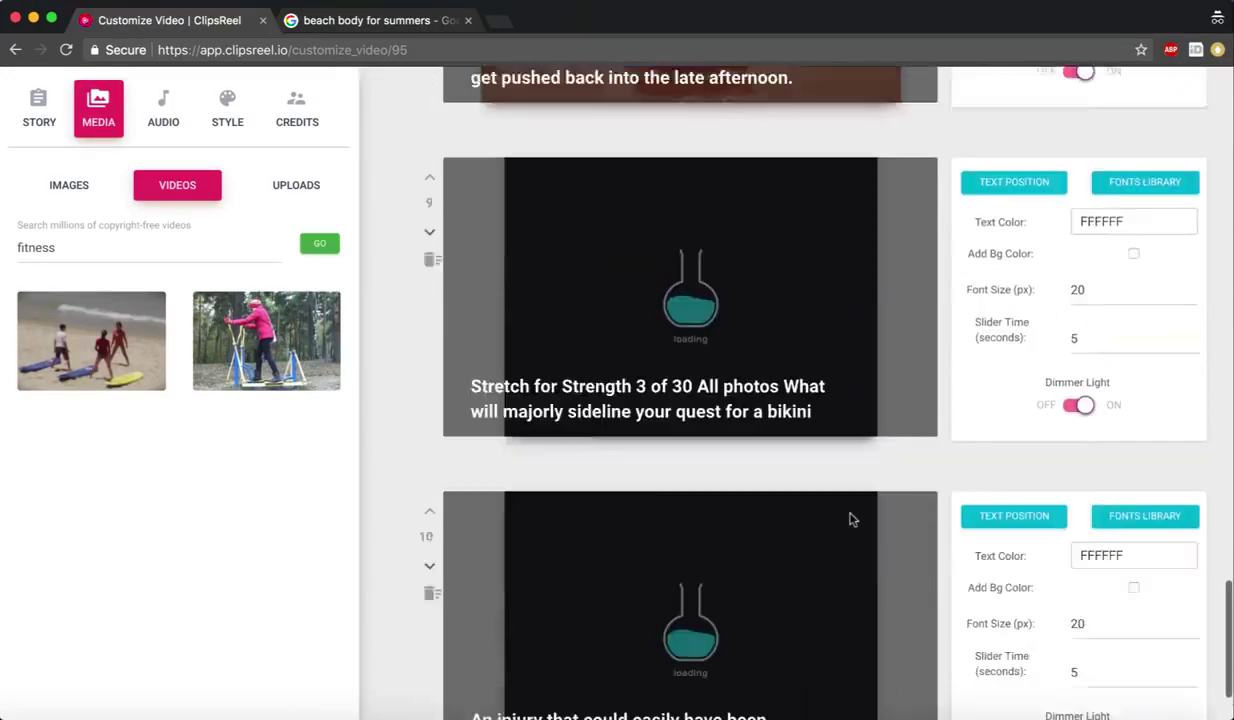
pyautogui.scroll(-1, 850, 513)
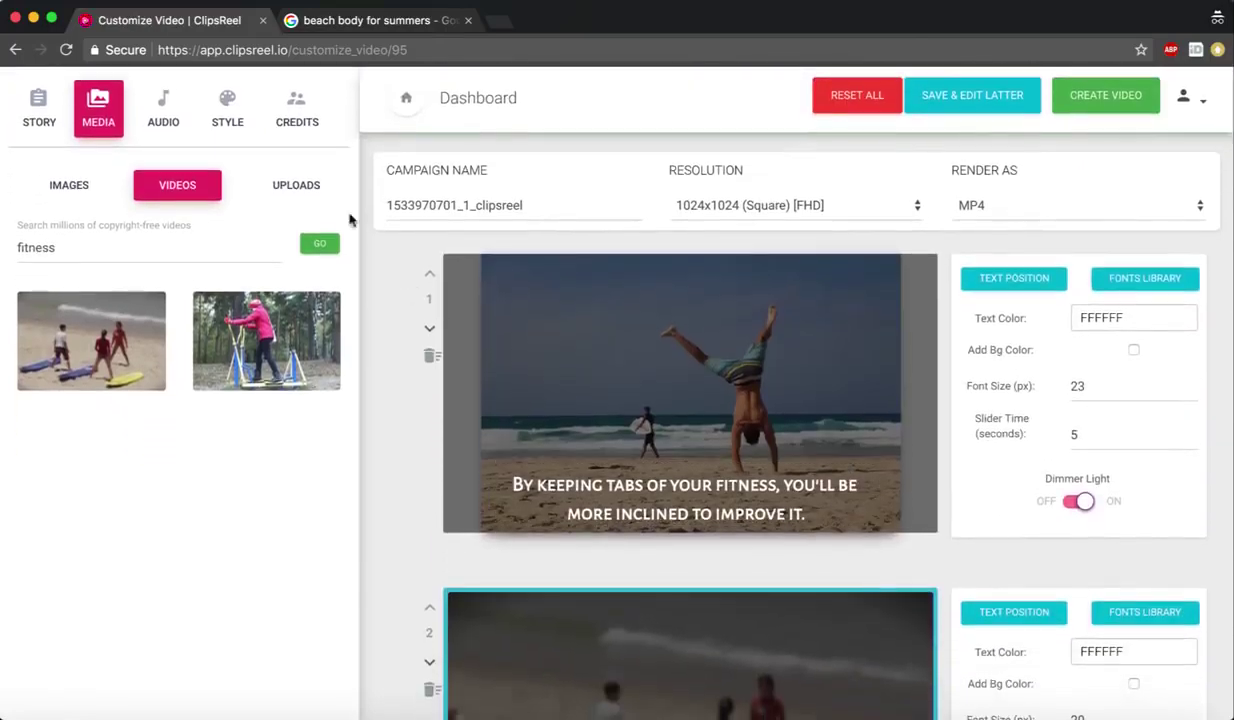
# Step: Replace slide 3's image with the first uploaded image
pyautogui.click(303, 190)
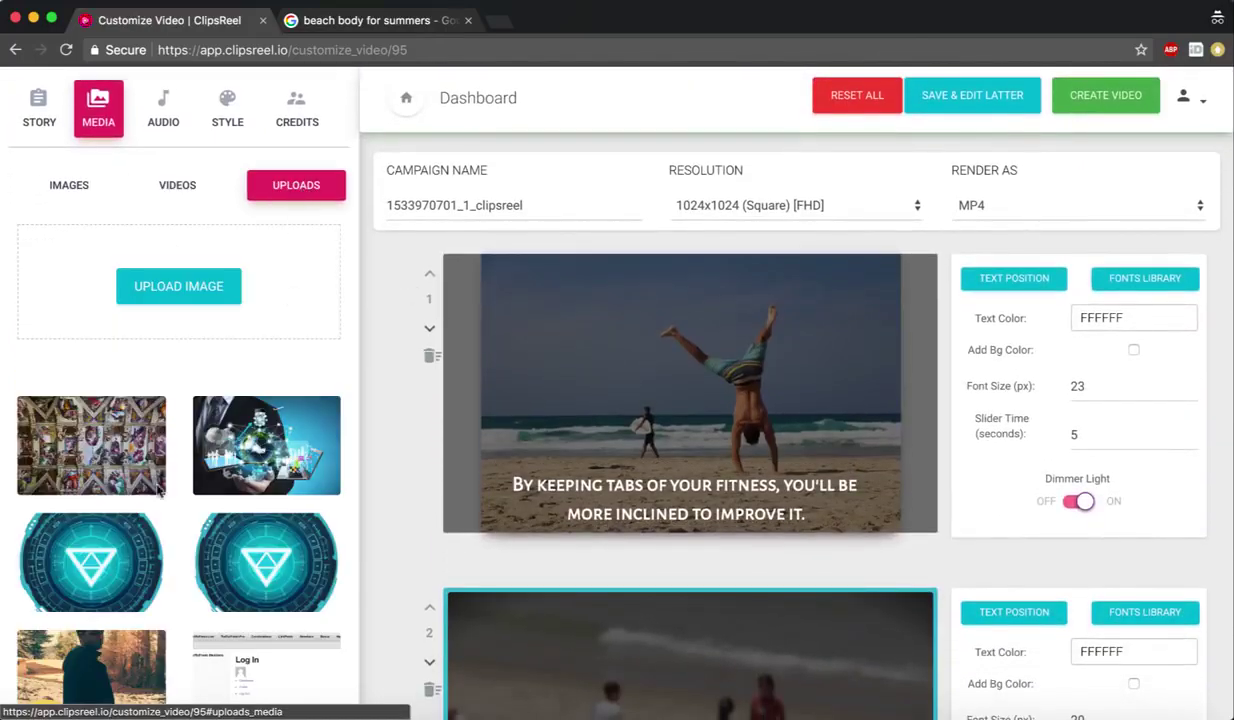
pyautogui.scroll(-5, 730, 558)
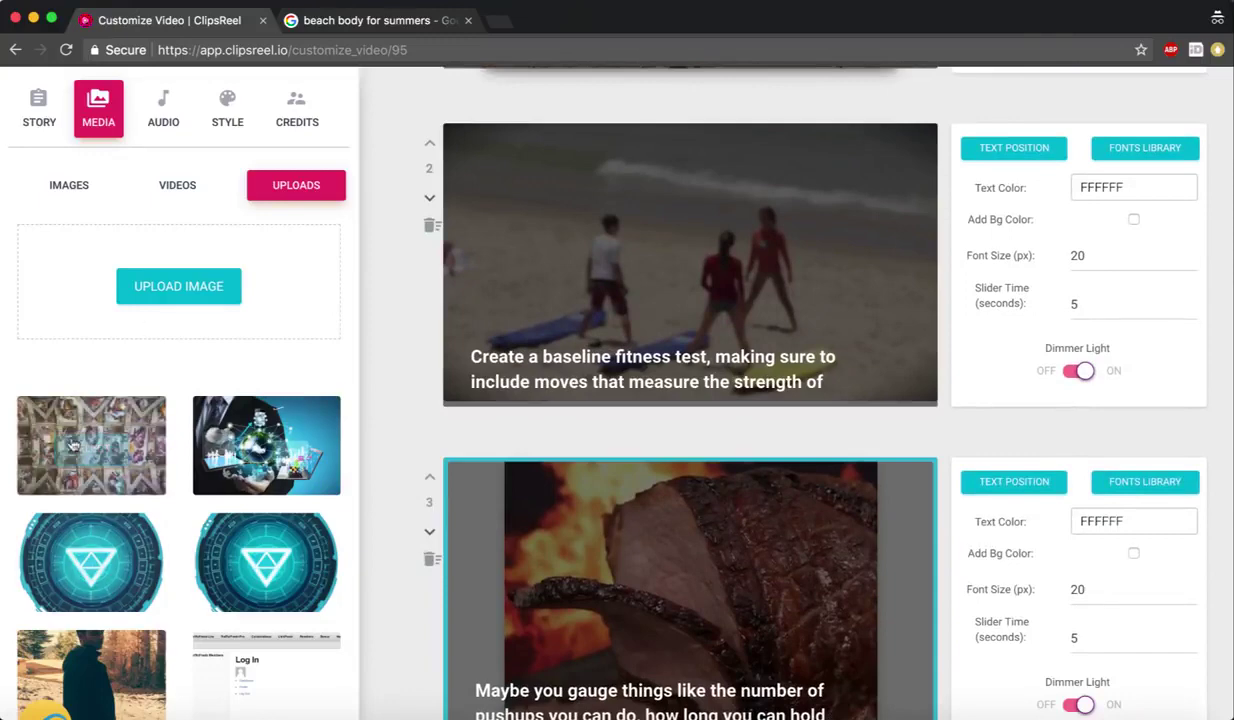
pyautogui.click(88, 444)
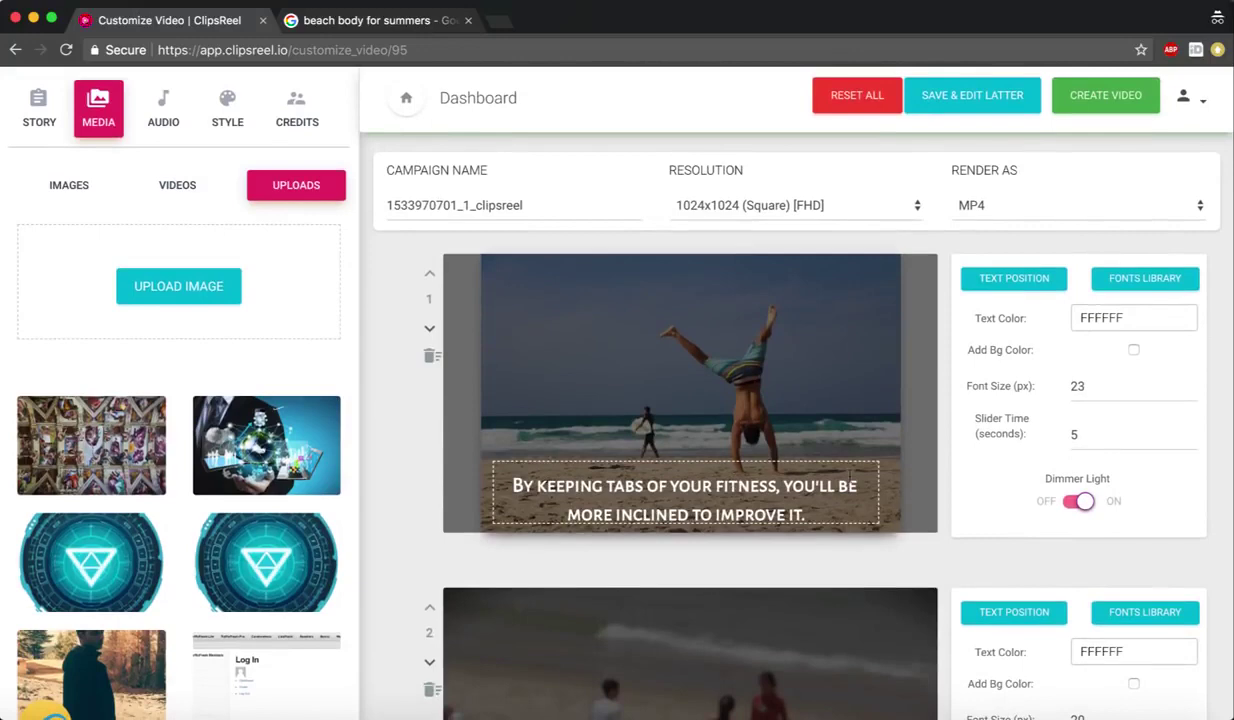
pyautogui.scroll(-3, 832, 482)
pyautogui.scroll(-2, 600, 344)
pyautogui.scroll(2, 541, 357)
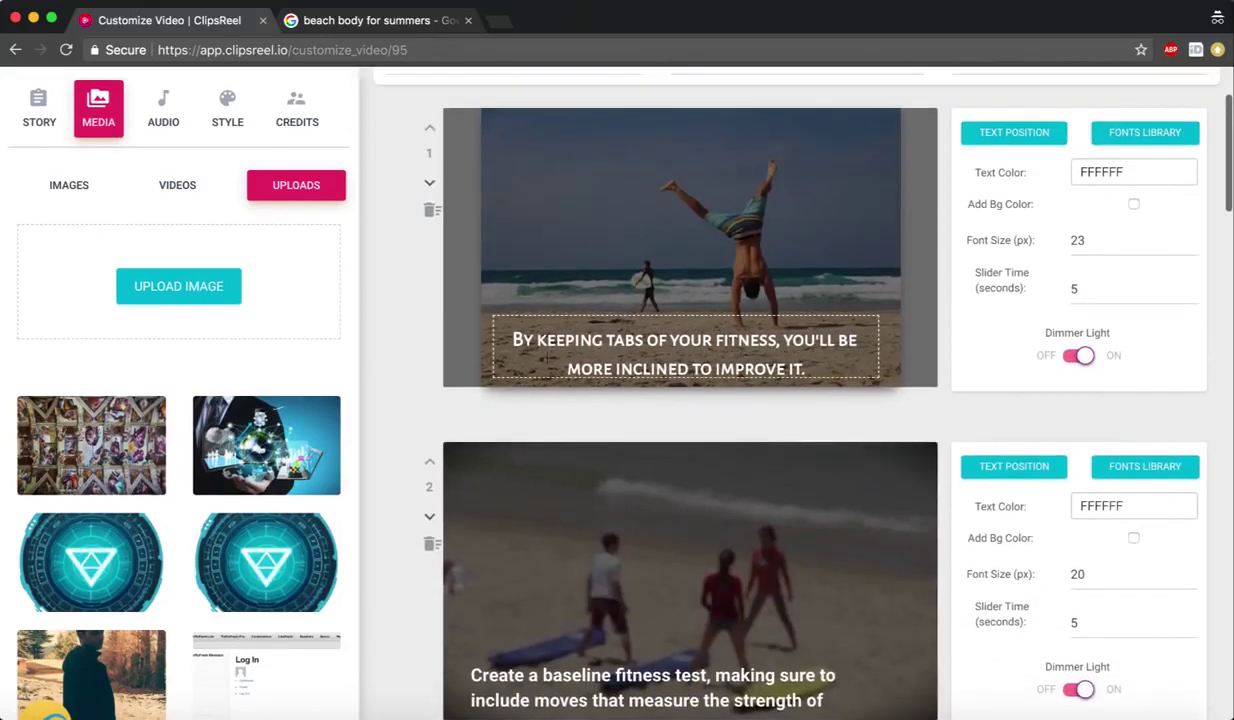
# Step: Insert 'Text:' at the start of slide 1's caption and show the audio tracks
pyautogui.moveTo(523, 340); pyautogui.dragTo(722, 340)
pyautogui.click(513, 340)
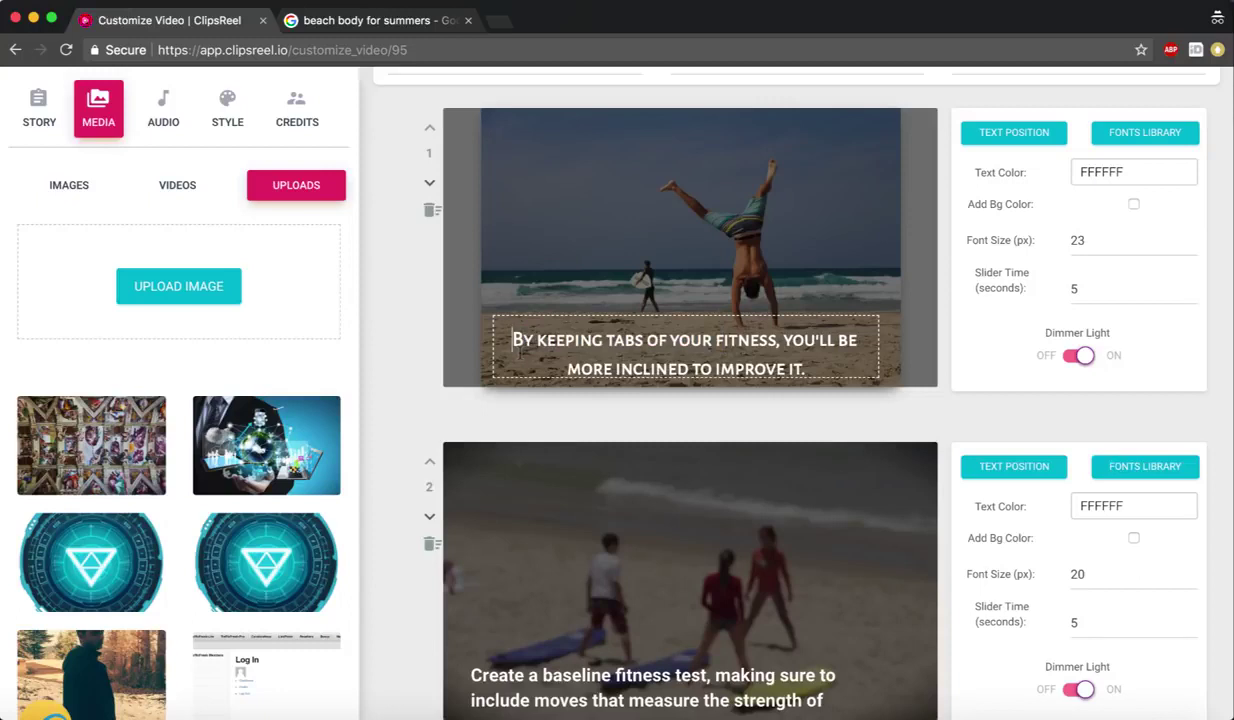
pyautogui.write('Text:')
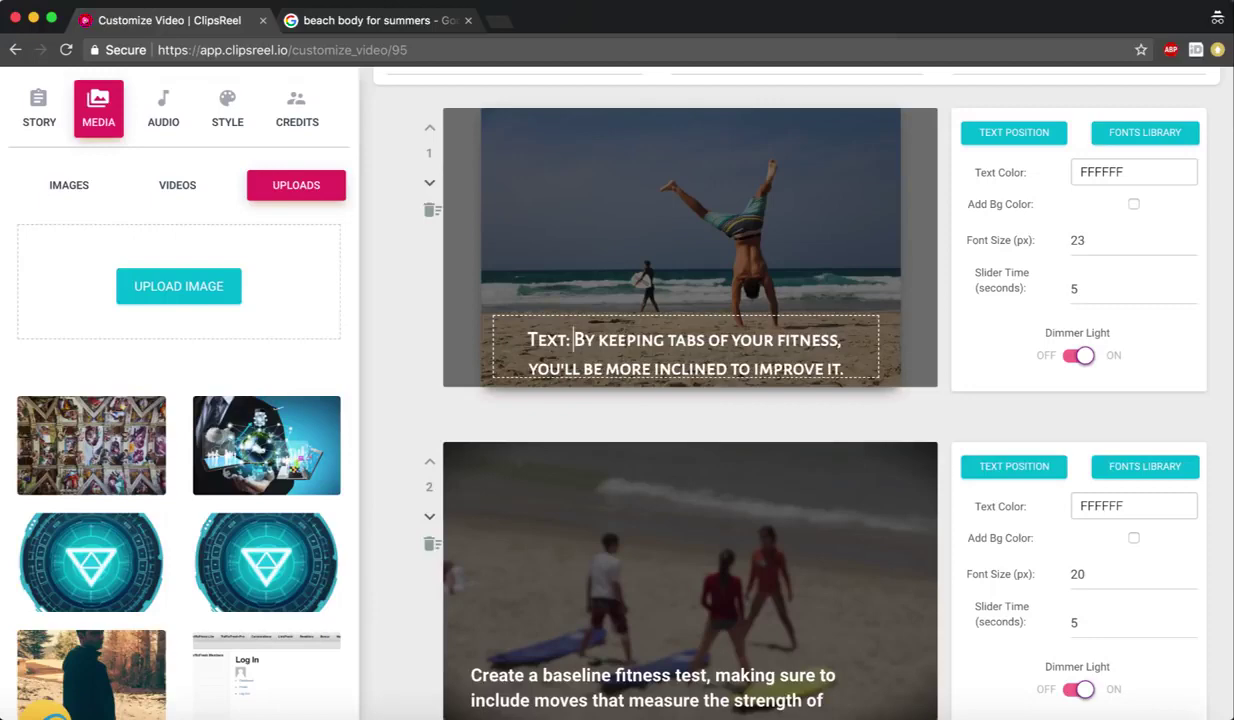
pyautogui.scroll(3, 350, 253)
pyautogui.click(164, 110)
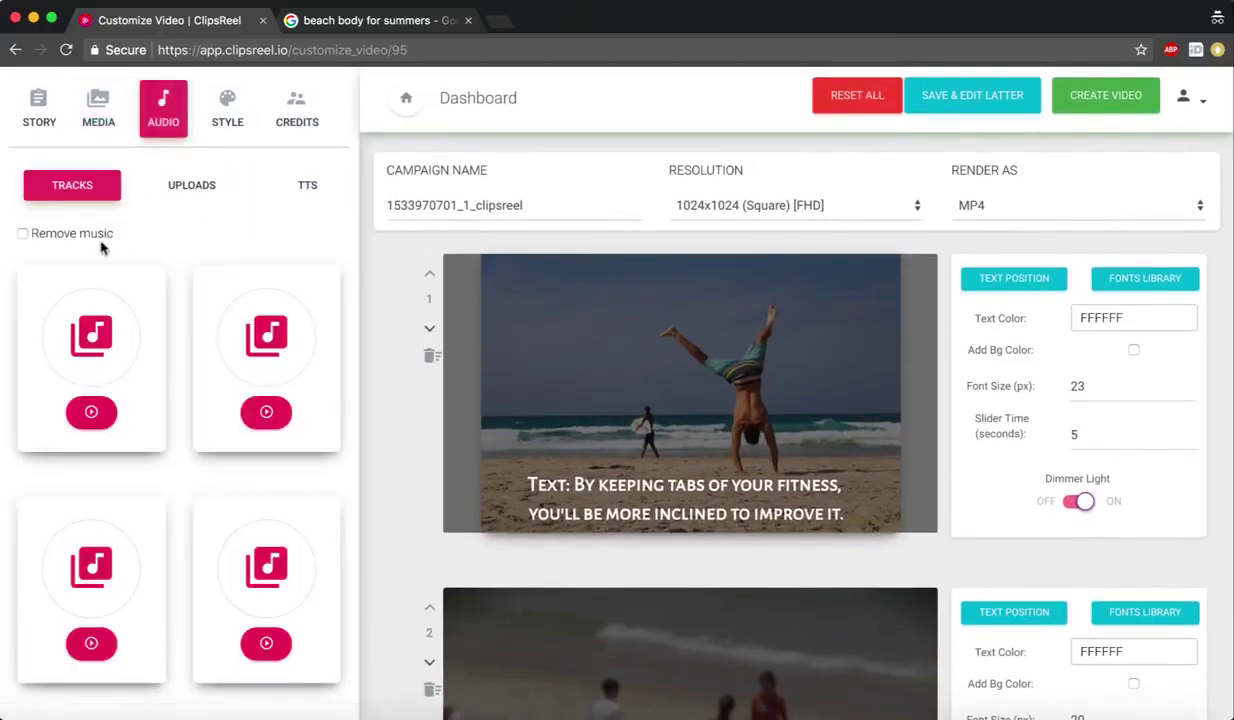
# Step: Preview the second stock track, load more tracks, then show the music Uploads section
pyautogui.click(268, 416)
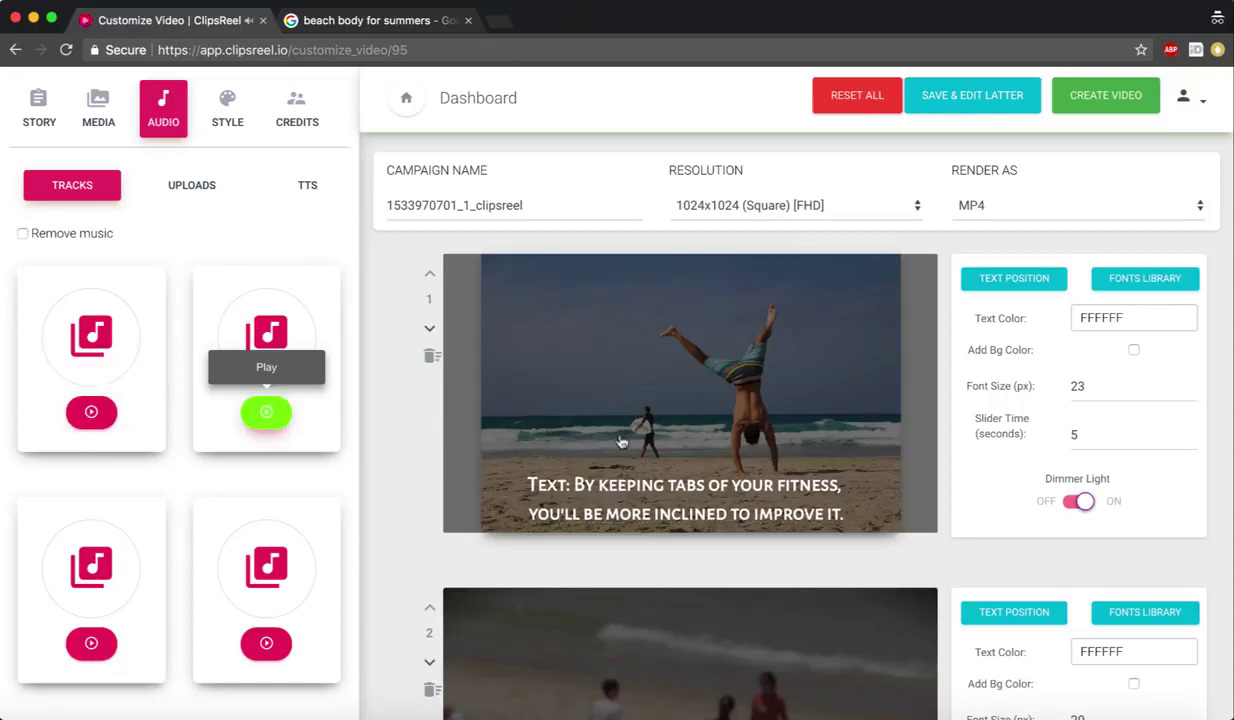
pyautogui.scroll(-10, 182, 597)
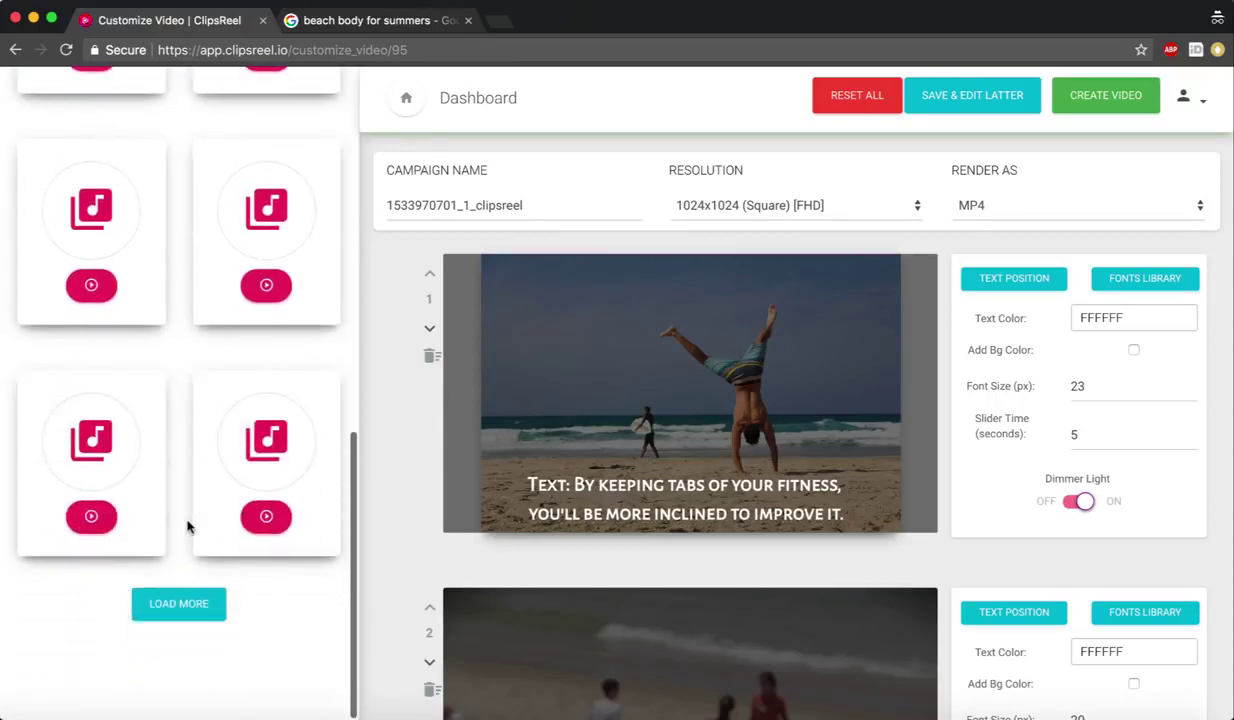
pyautogui.click(182, 612)
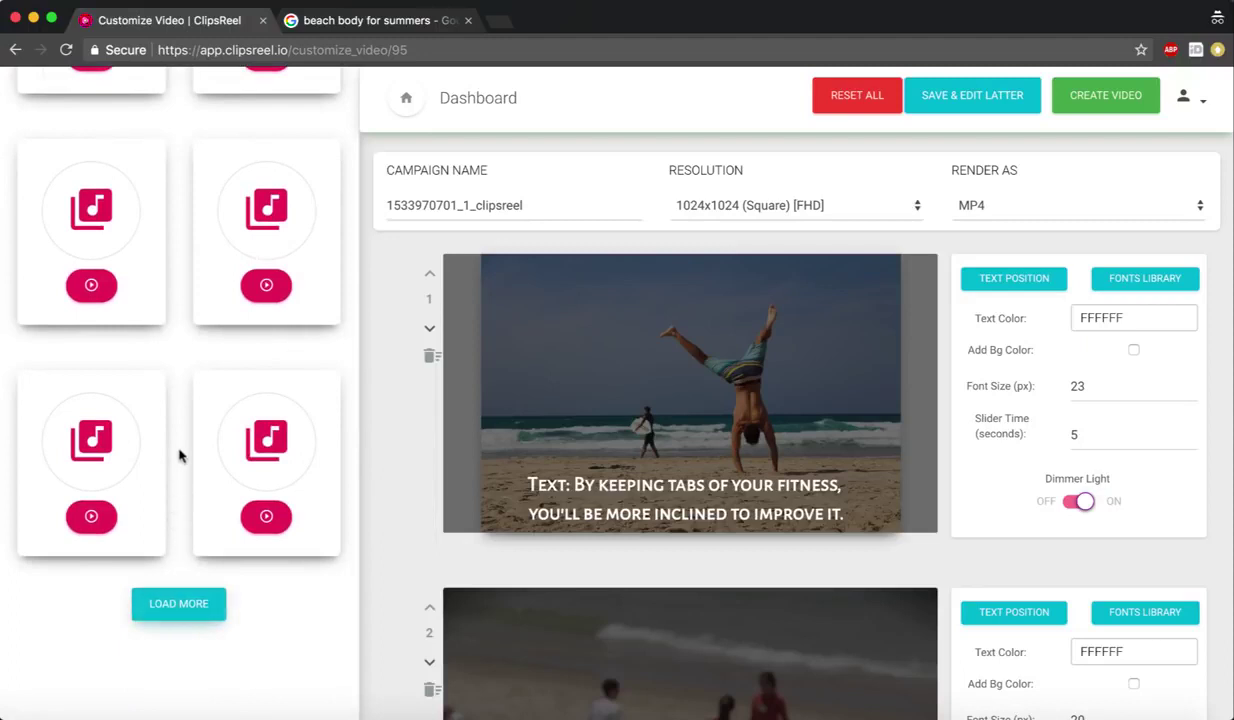
pyautogui.scroll(10, 179, 456)
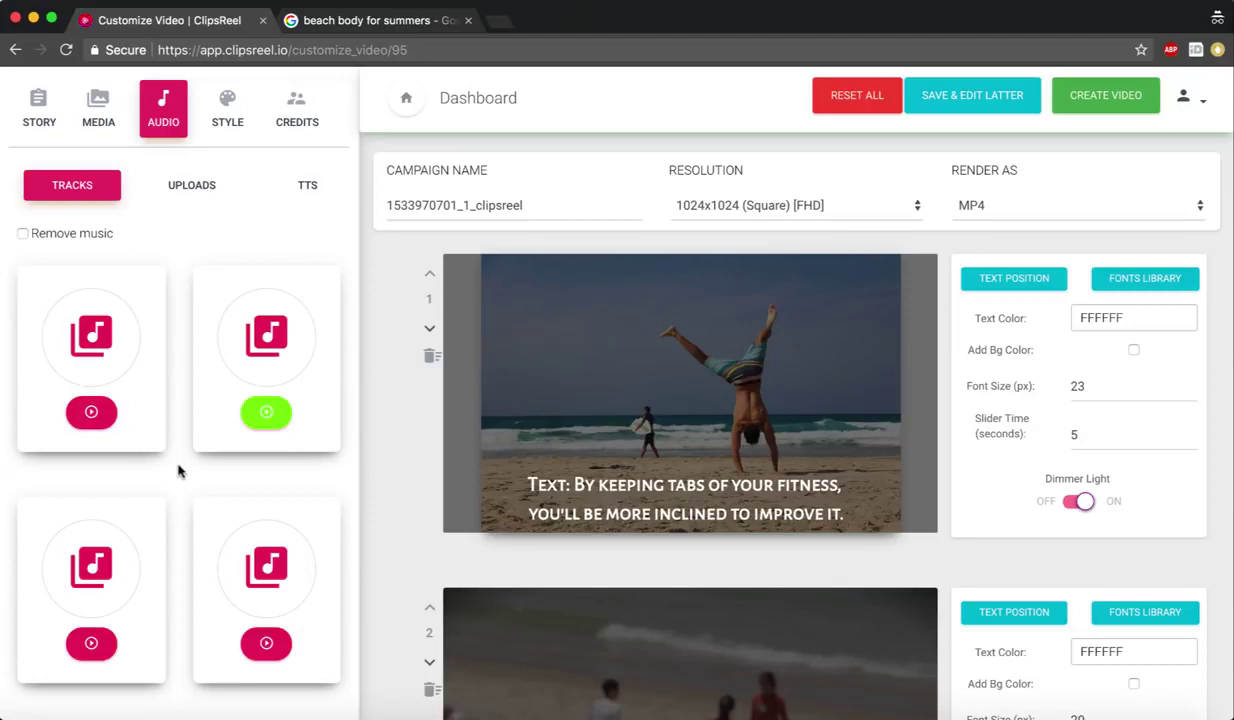
pyautogui.click(193, 186)
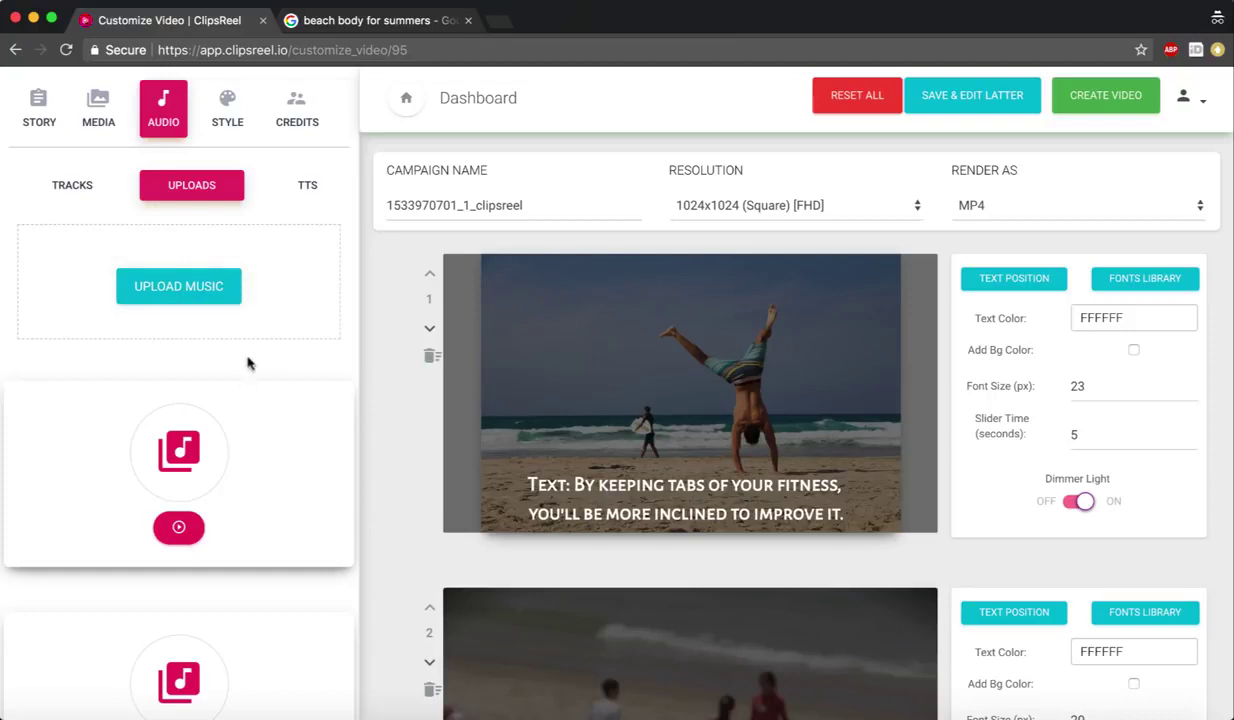
# Step: In the TTS section, choose the Italian accent and keep SofiaVoice as the narration voice
pyautogui.scroll(-4, 240, 495)
pyautogui.scroll(5, 234, 480)
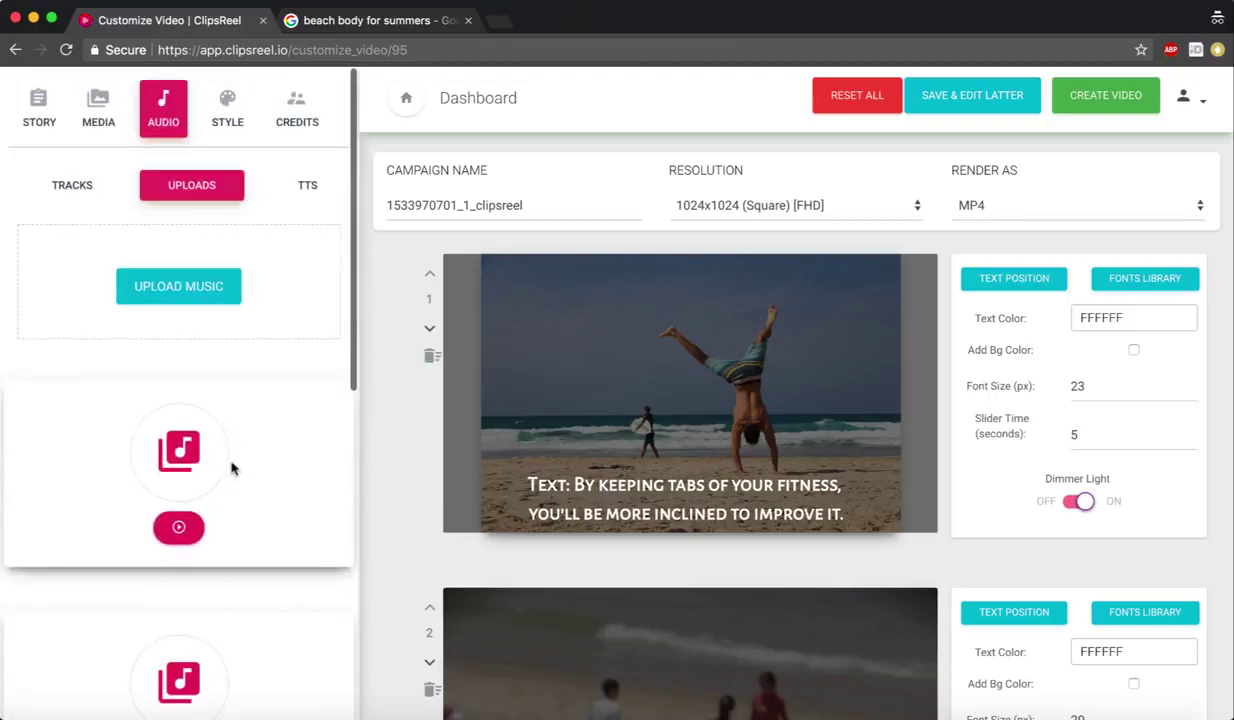
pyautogui.click(306, 184)
pyautogui.click(154, 309)
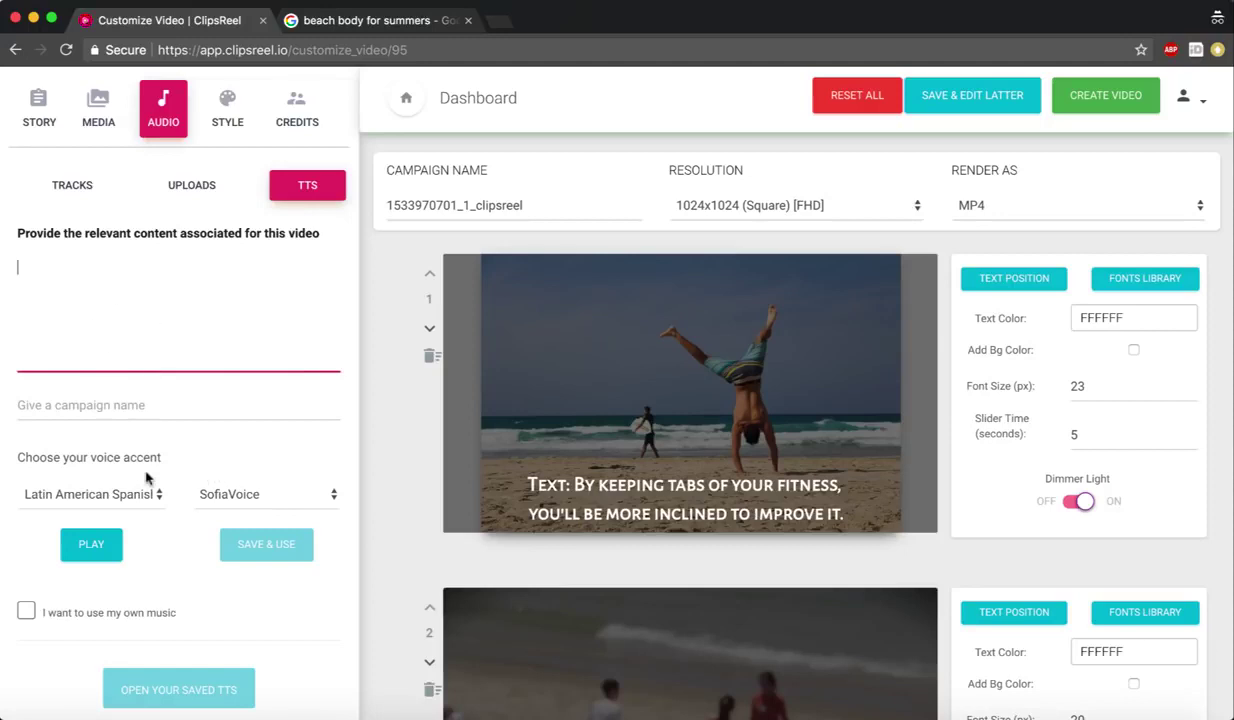
pyautogui.click(136, 494)
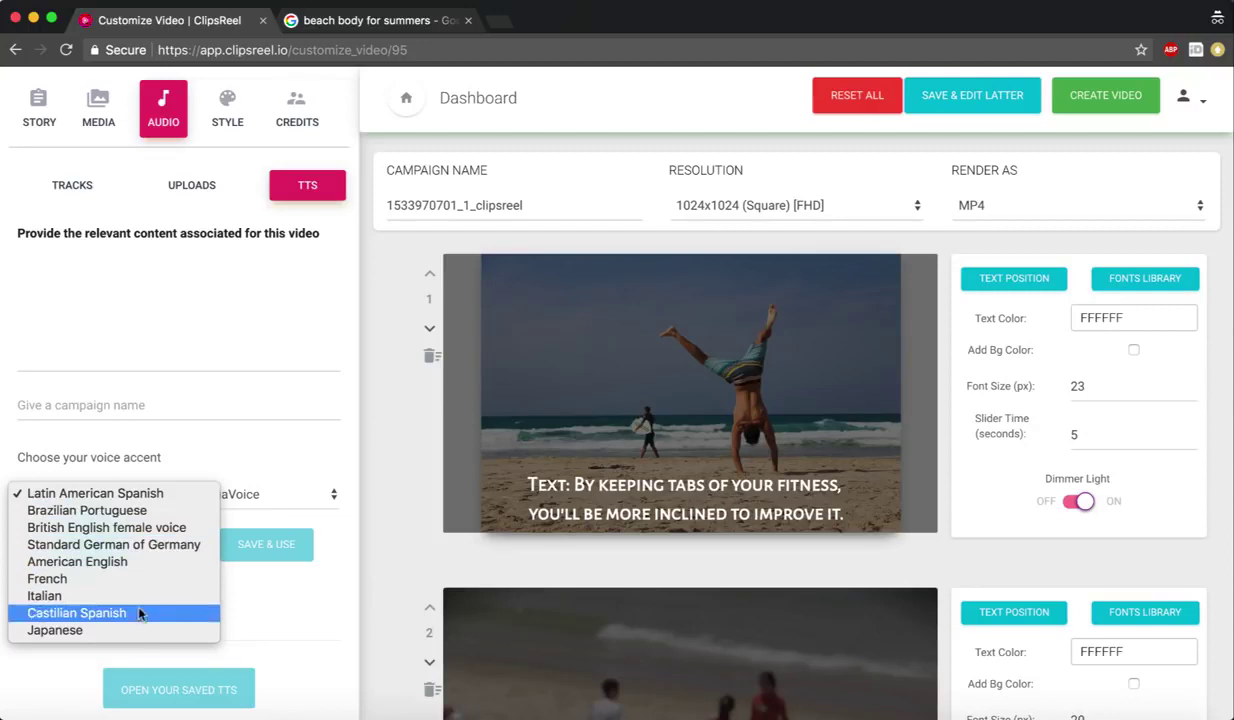
pyautogui.click(104, 595)
pyautogui.click(262, 497)
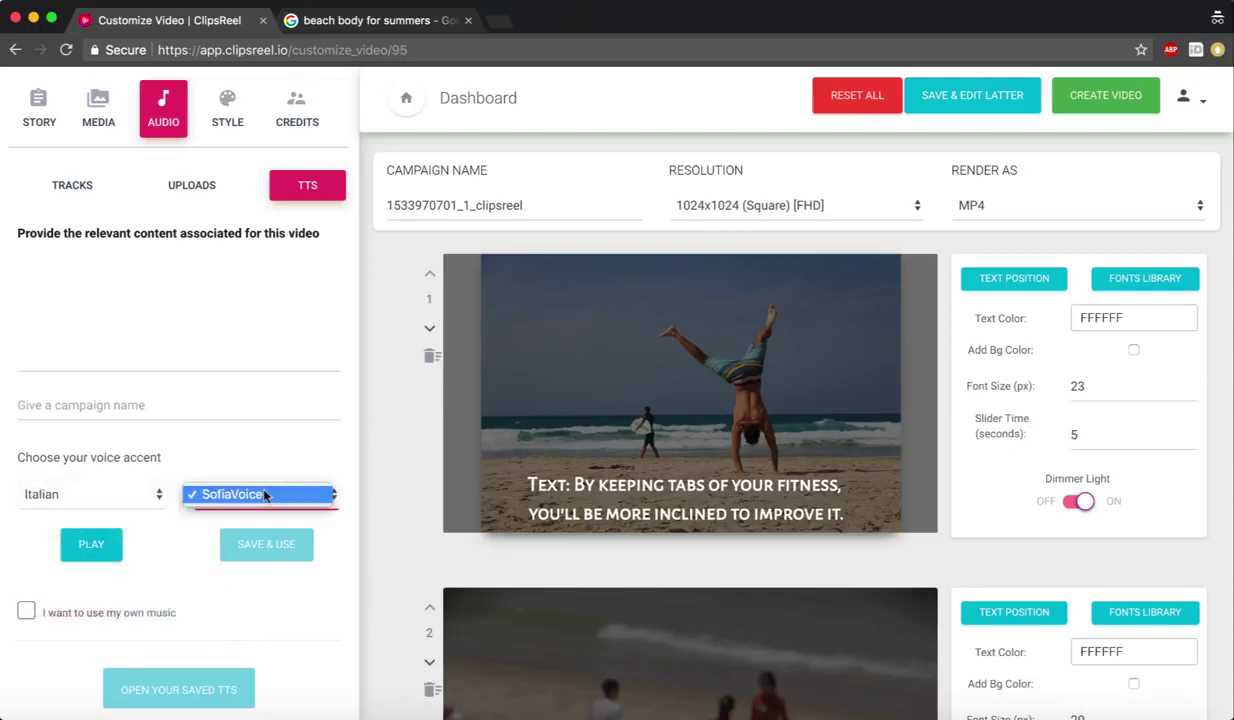
pyautogui.click(257, 495)
pyautogui.click(257, 495)
pyautogui.click(257, 495)
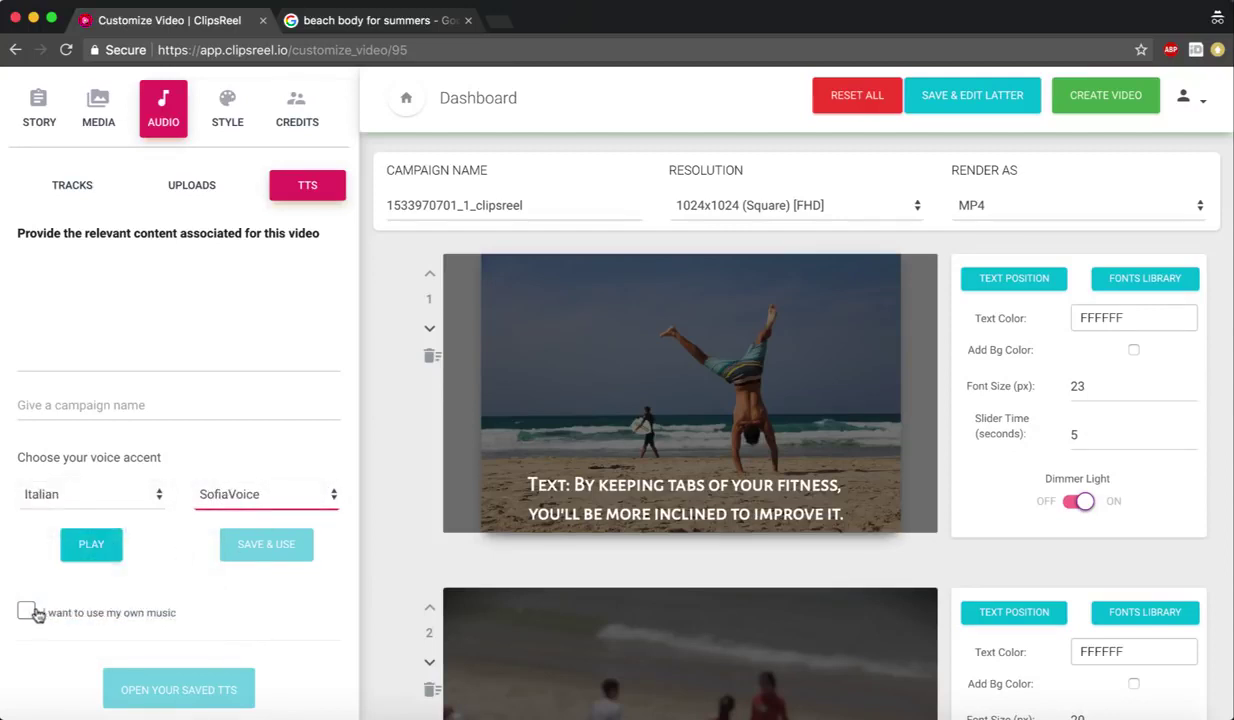
# Step: In the Style settings, leave the logo overlay off and text animations at None
pyautogui.click(213, 125)
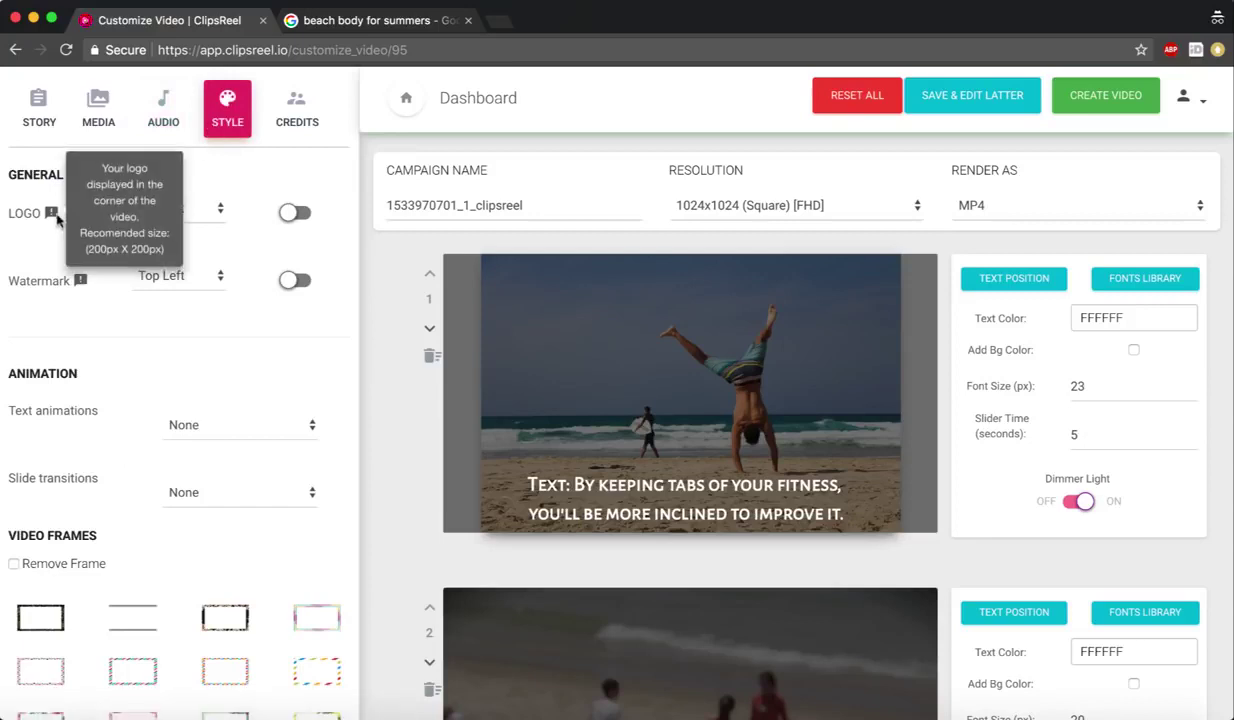
pyautogui.click(291, 212)
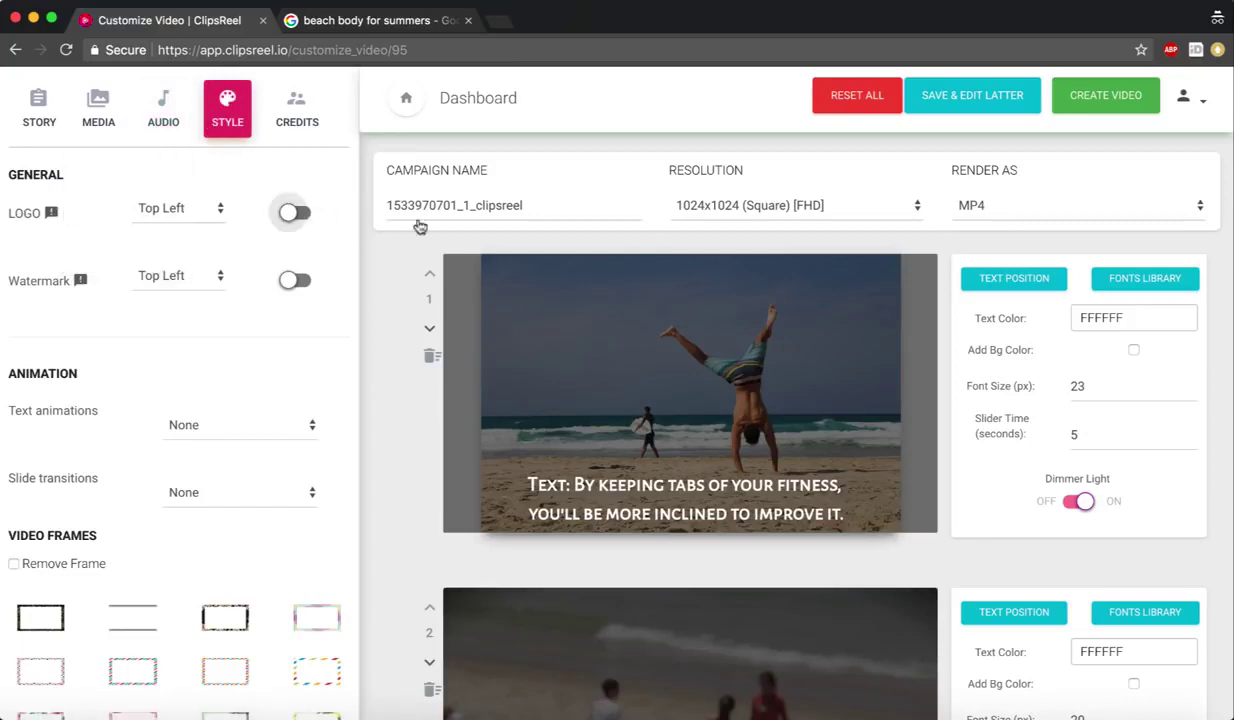
pyautogui.click(824, 432)
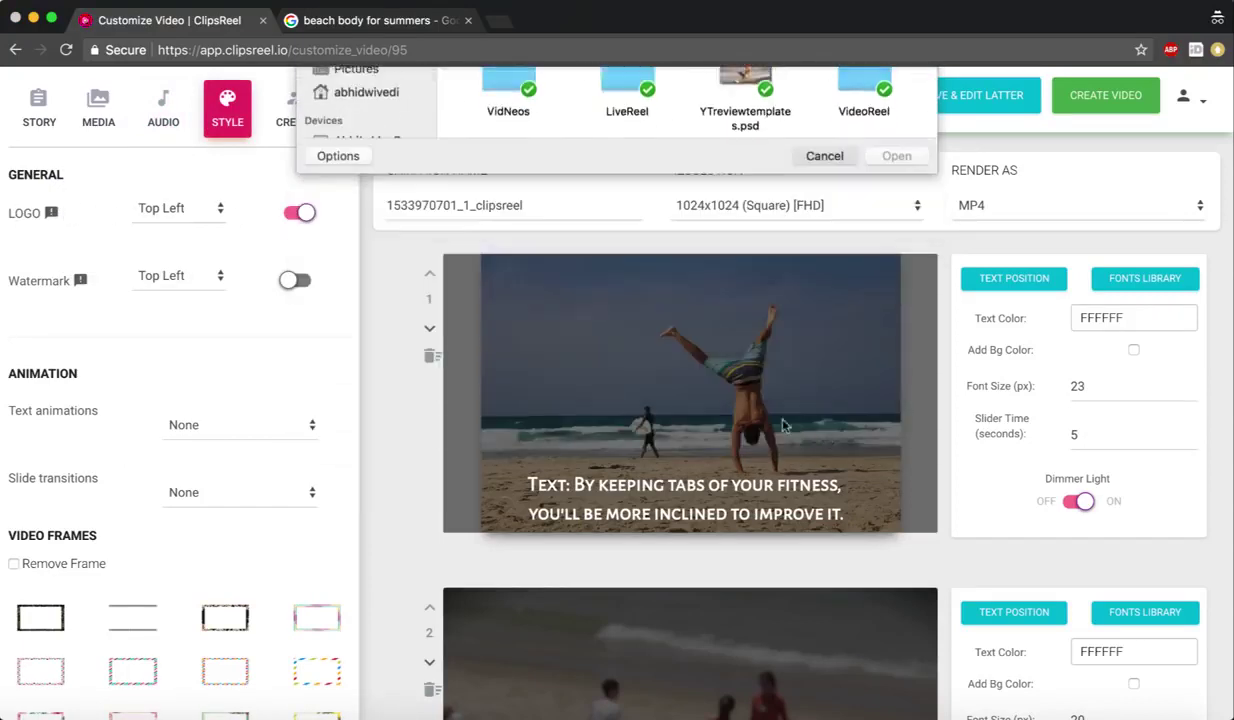
pyautogui.click(303, 214)
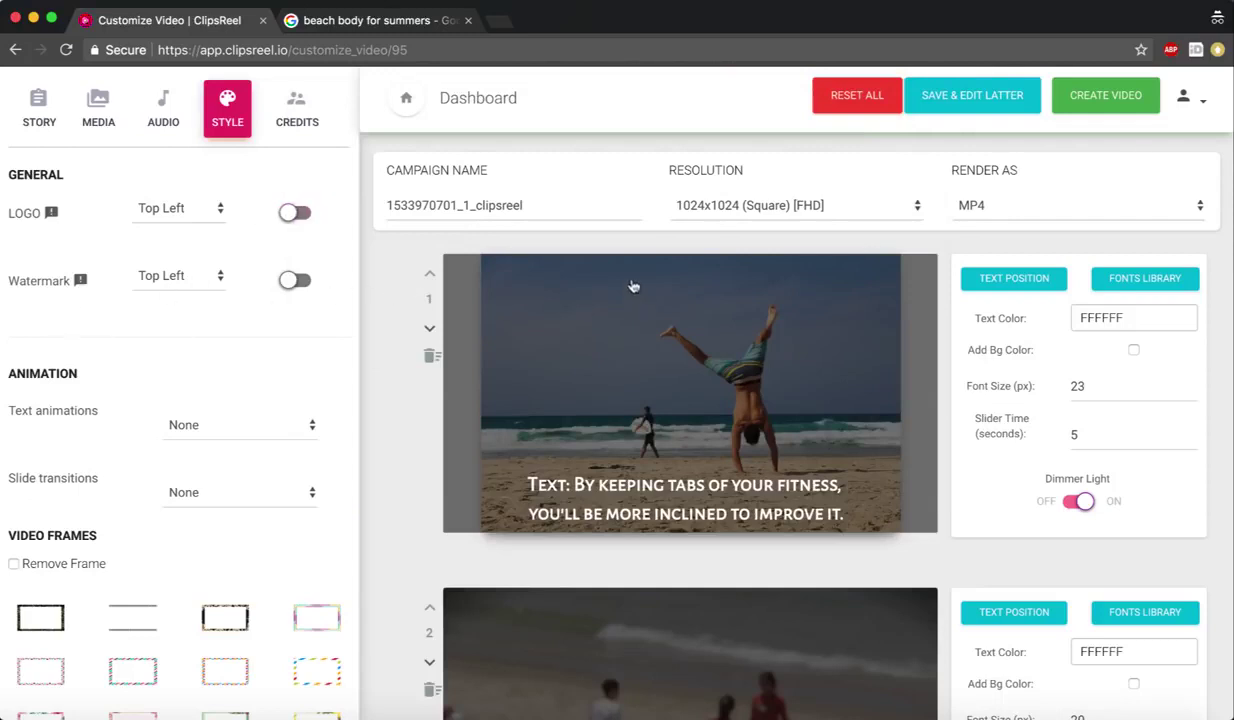
pyautogui.click(244, 426)
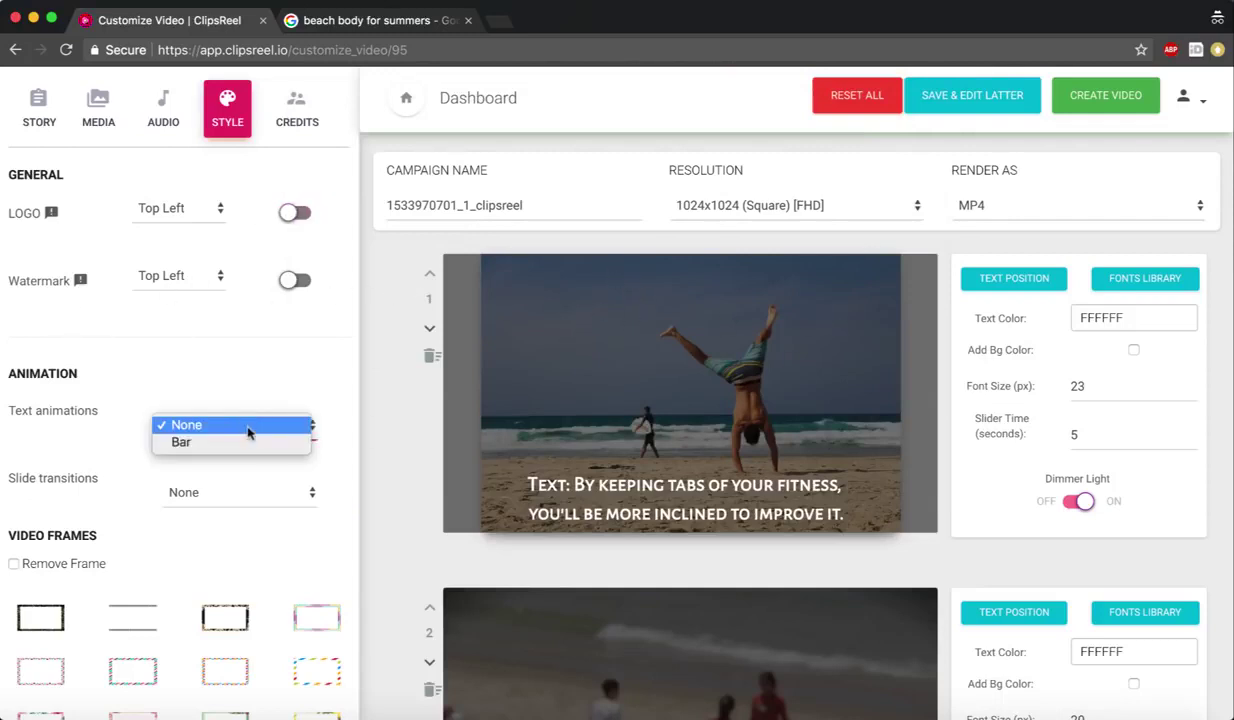
pyautogui.click(247, 426)
# Step: Try the striped border frame, then remove the frame so slides have no border
pyautogui.scroll(-4, 135, 463)
pyautogui.click(137, 456)
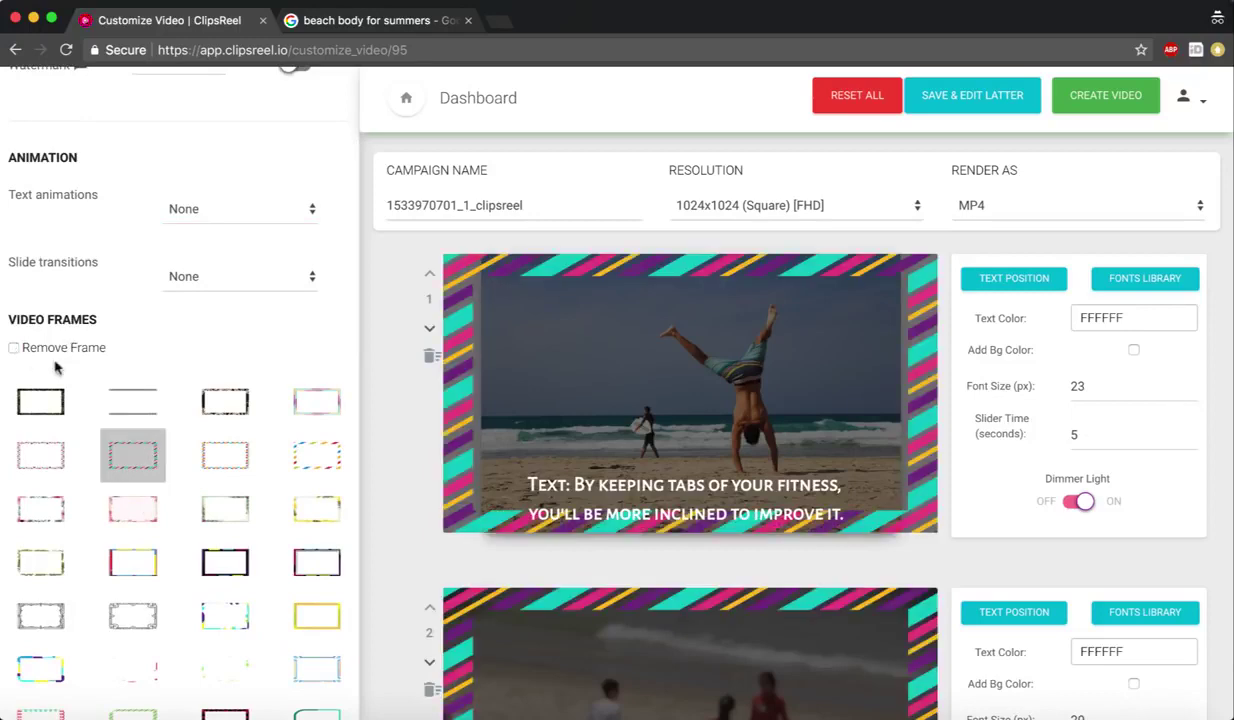
pyautogui.scroll(-5, 253, 476)
pyautogui.scroll(-3, 256, 476)
pyautogui.scroll(10, 245, 468)
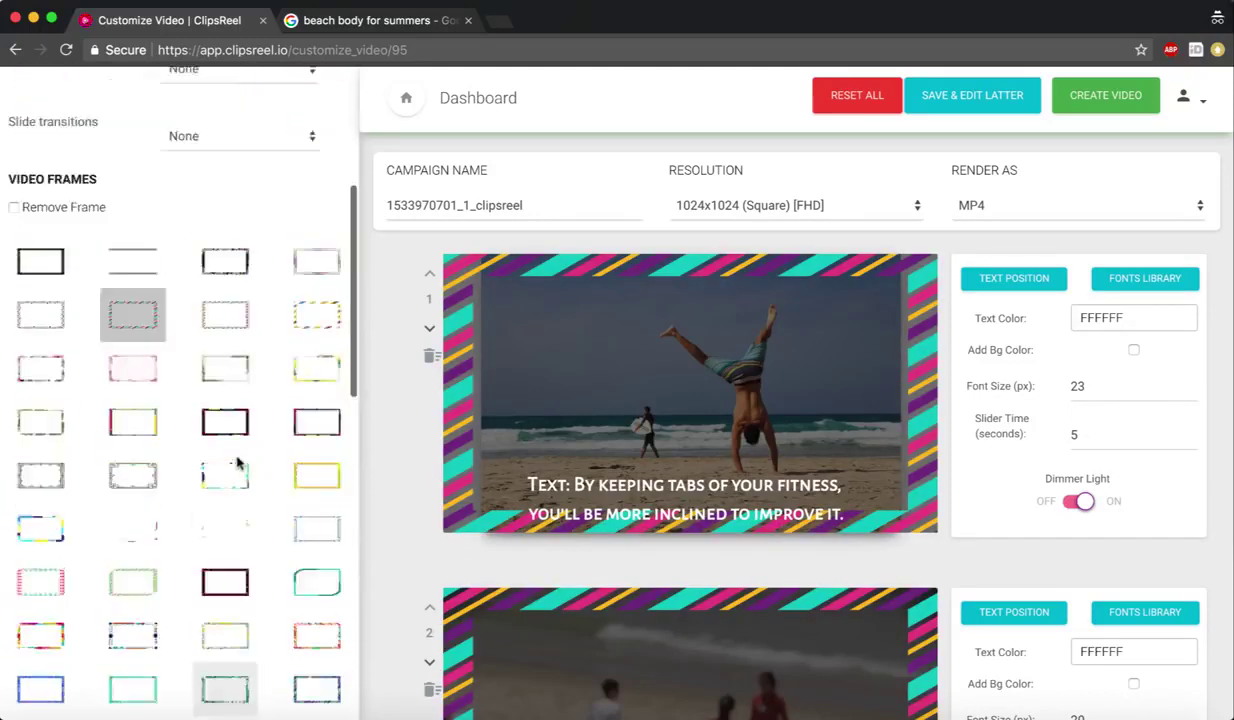
pyautogui.click(14, 420)
# Step: Put a green lower-third banner behind the slide captions
pyautogui.scroll(-8, 124, 463)
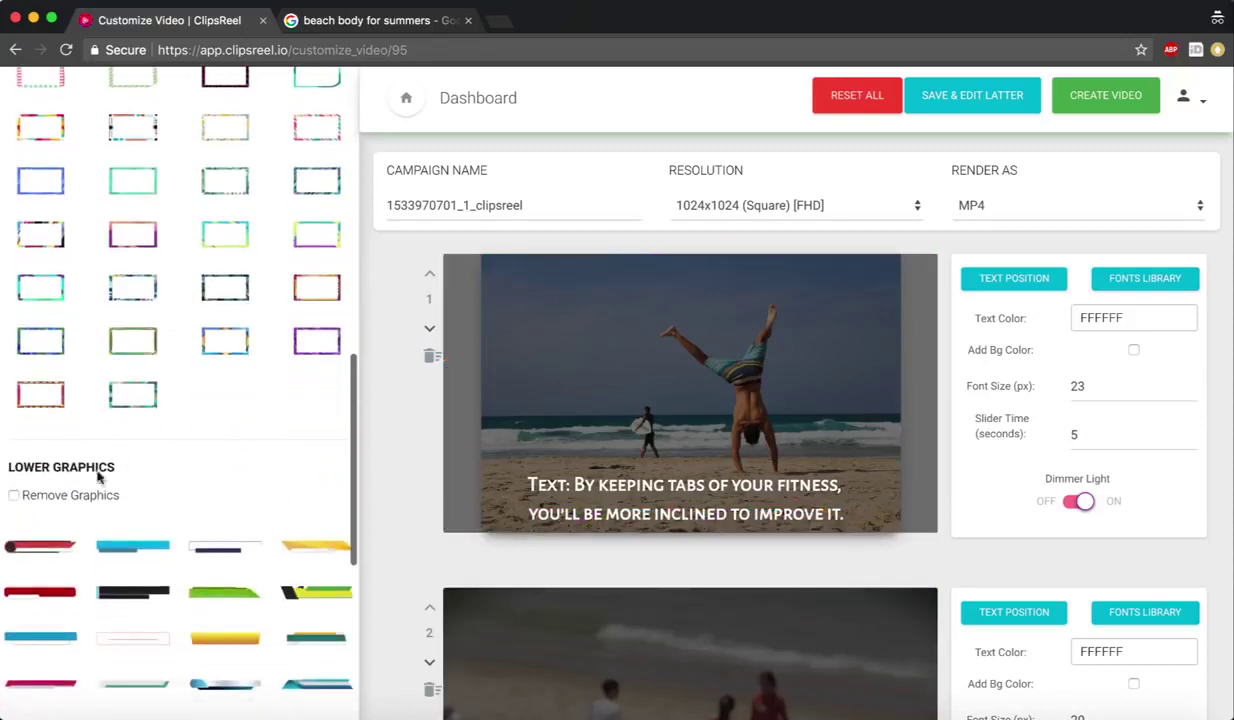
pyautogui.click(237, 597)
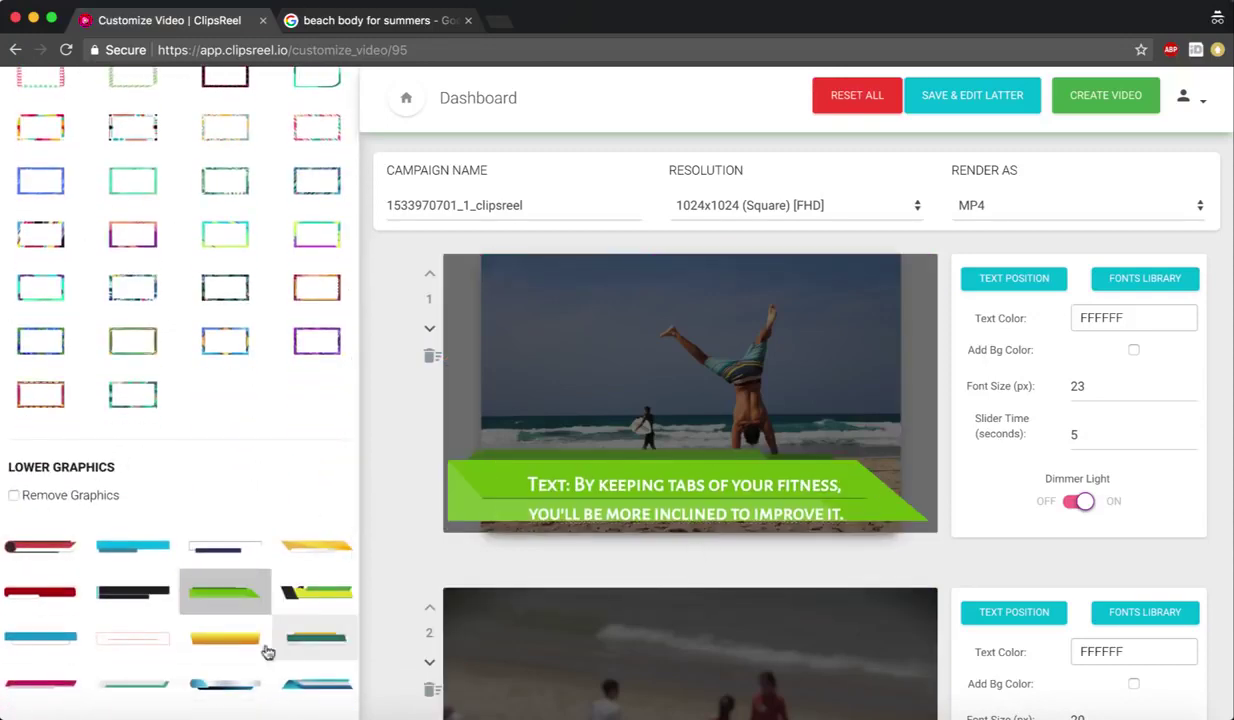
pyautogui.scroll(-4, 260, 565)
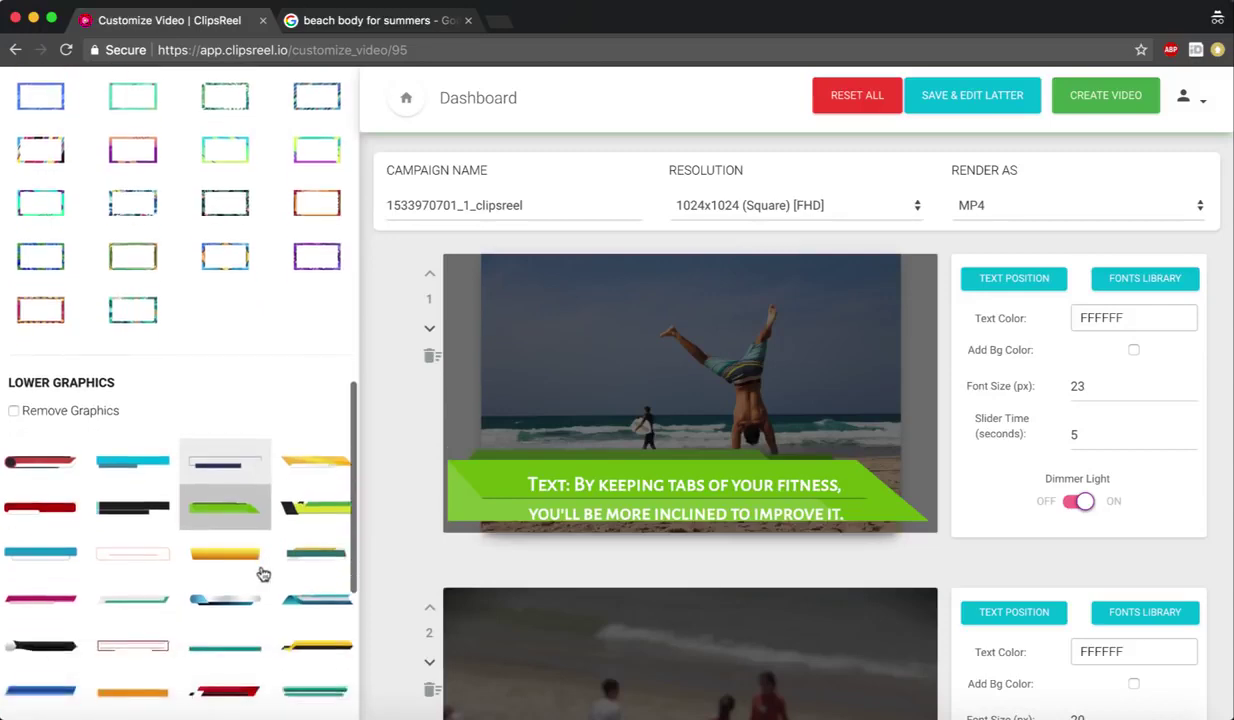
pyautogui.scroll(-10, 255, 518)
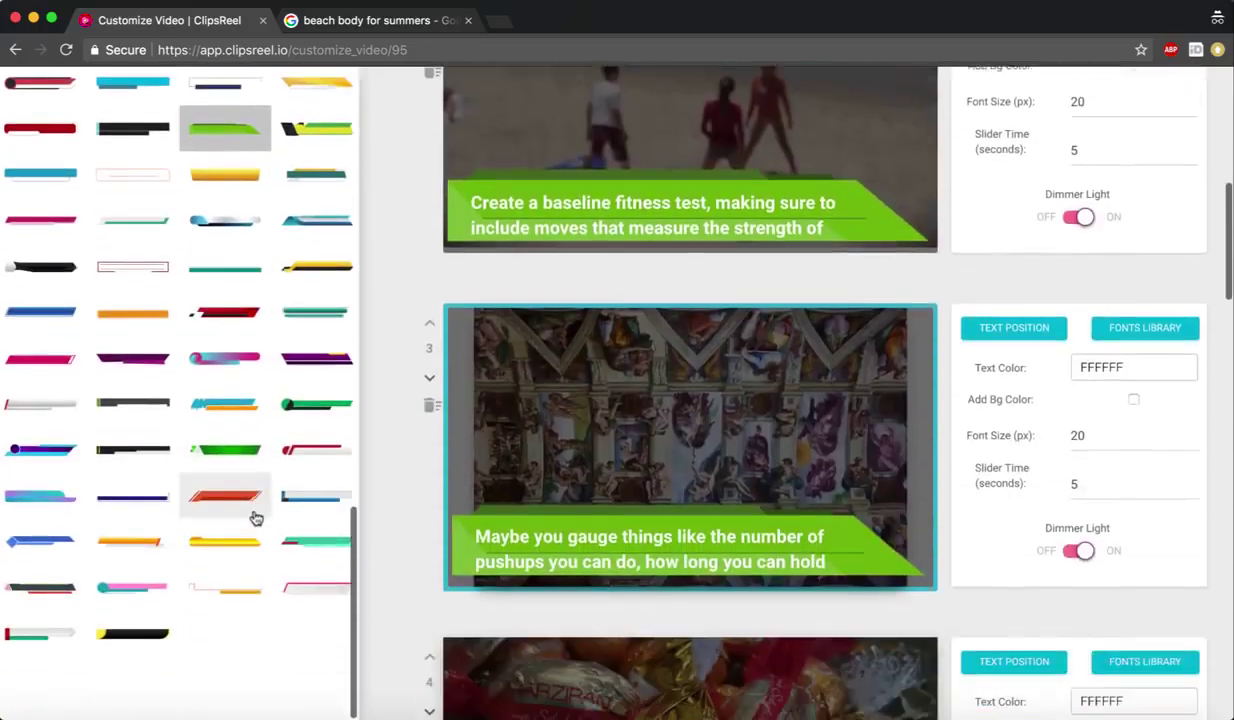
pyautogui.scroll(10, 248, 518)
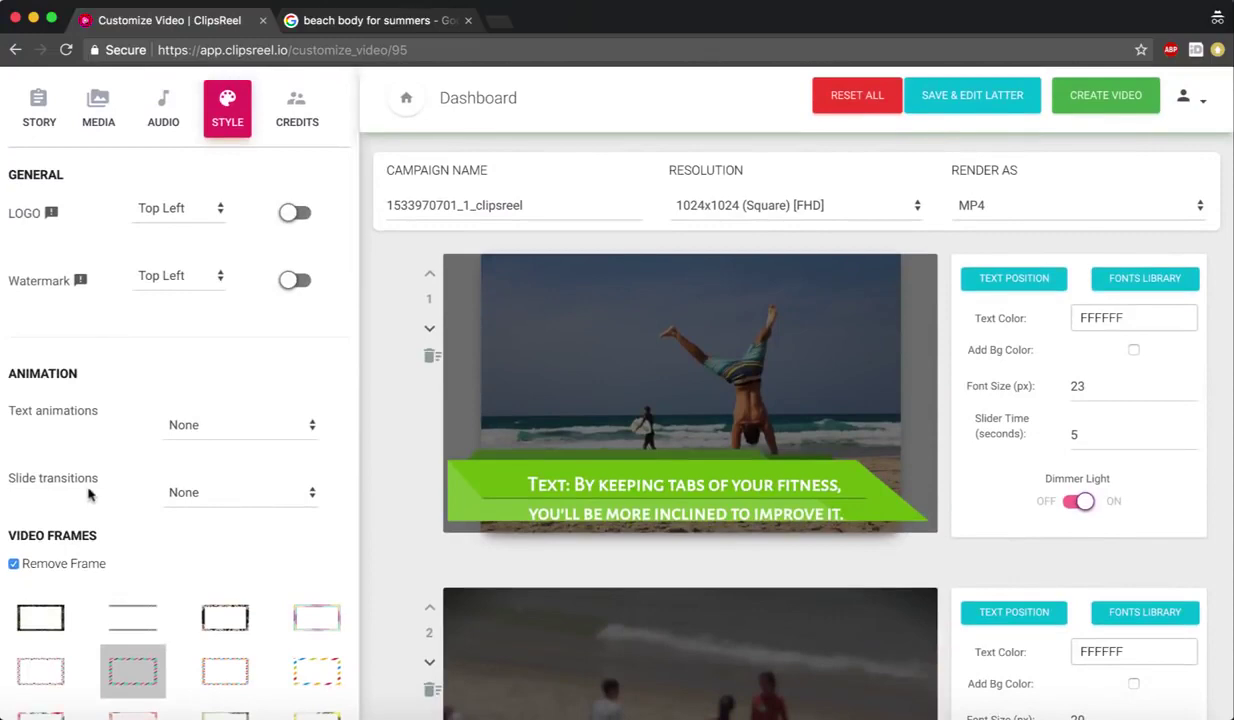
pyautogui.scroll(-10, 85, 505)
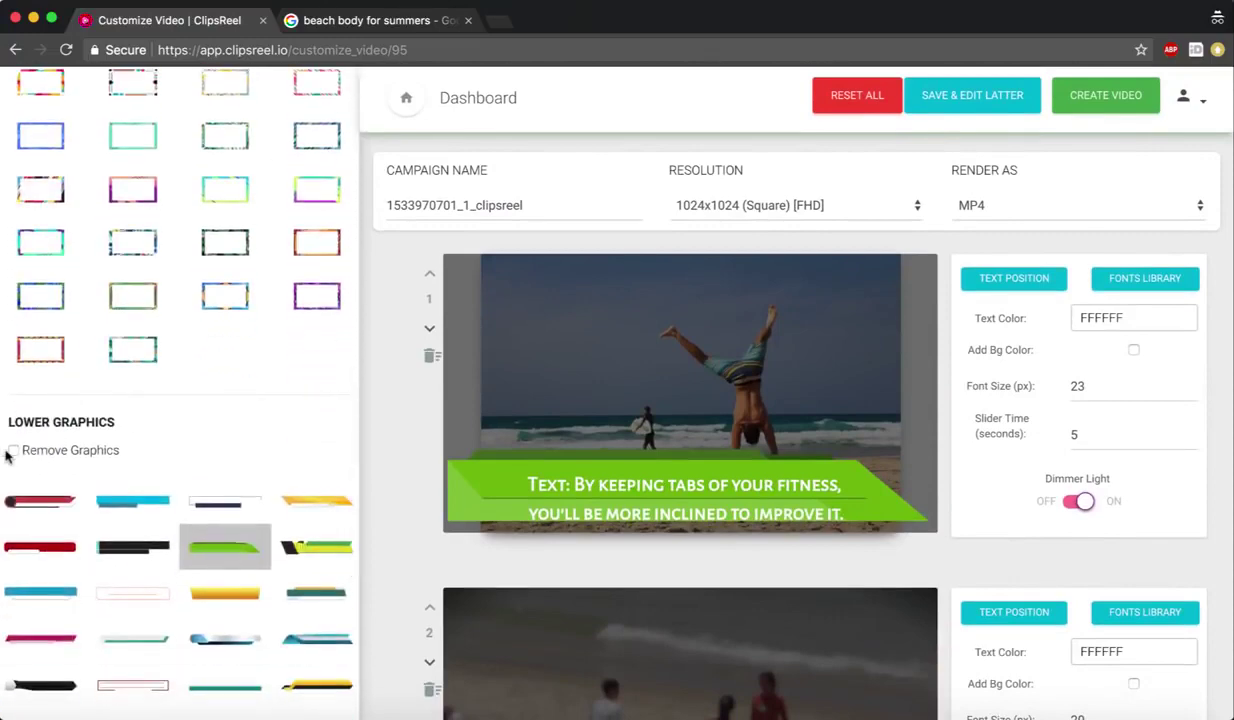
# Step: Remove the green lower-third banner and switch on the Credits option
pyautogui.click(13, 450)
pyautogui.scroll(10, 170, 420)
pyautogui.click(299, 108)
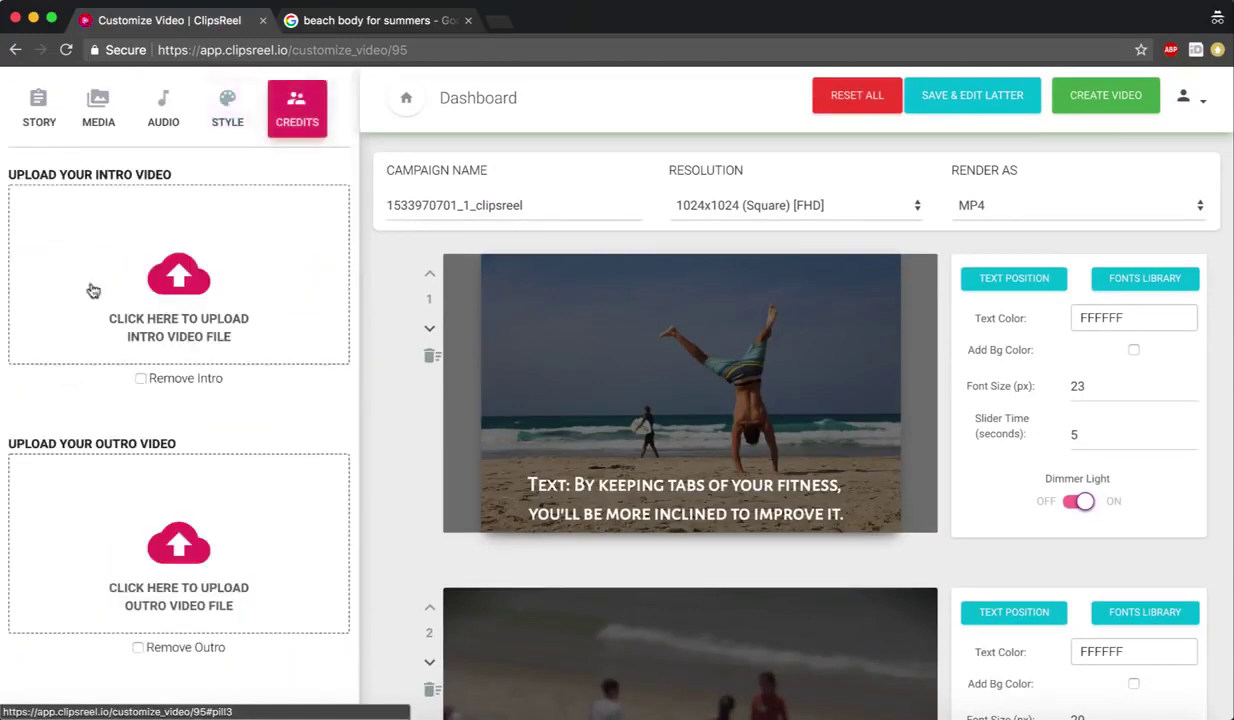
pyautogui.scroll(-1, 92, 290)
pyautogui.scroll(1, 138, 243)
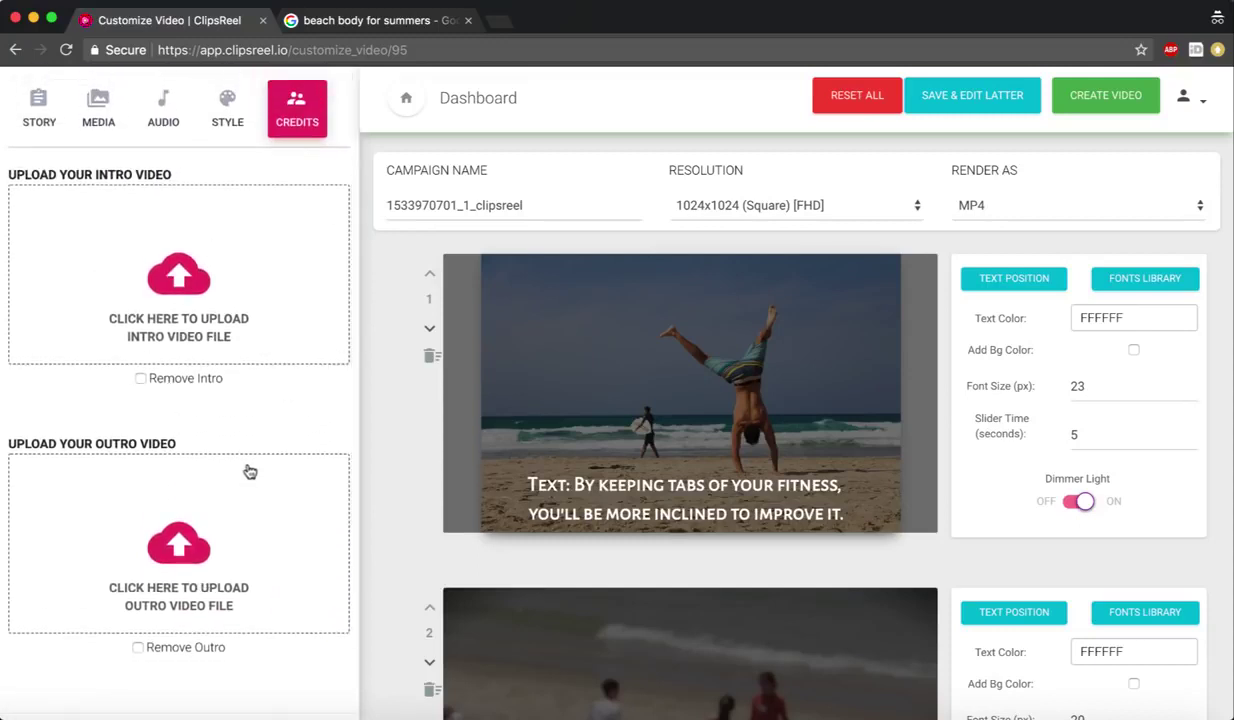
pyautogui.scroll(-5, 170, 530)
pyautogui.click(100, 621)
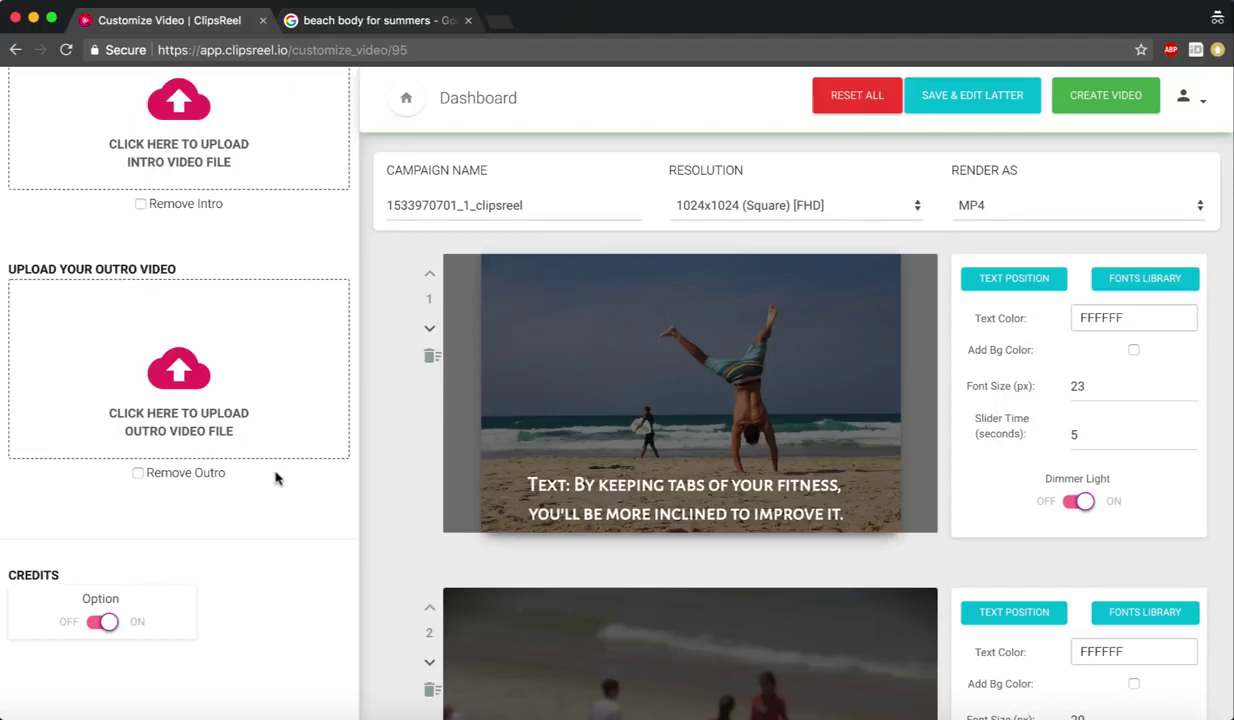
pyautogui.scroll(5, 276, 479)
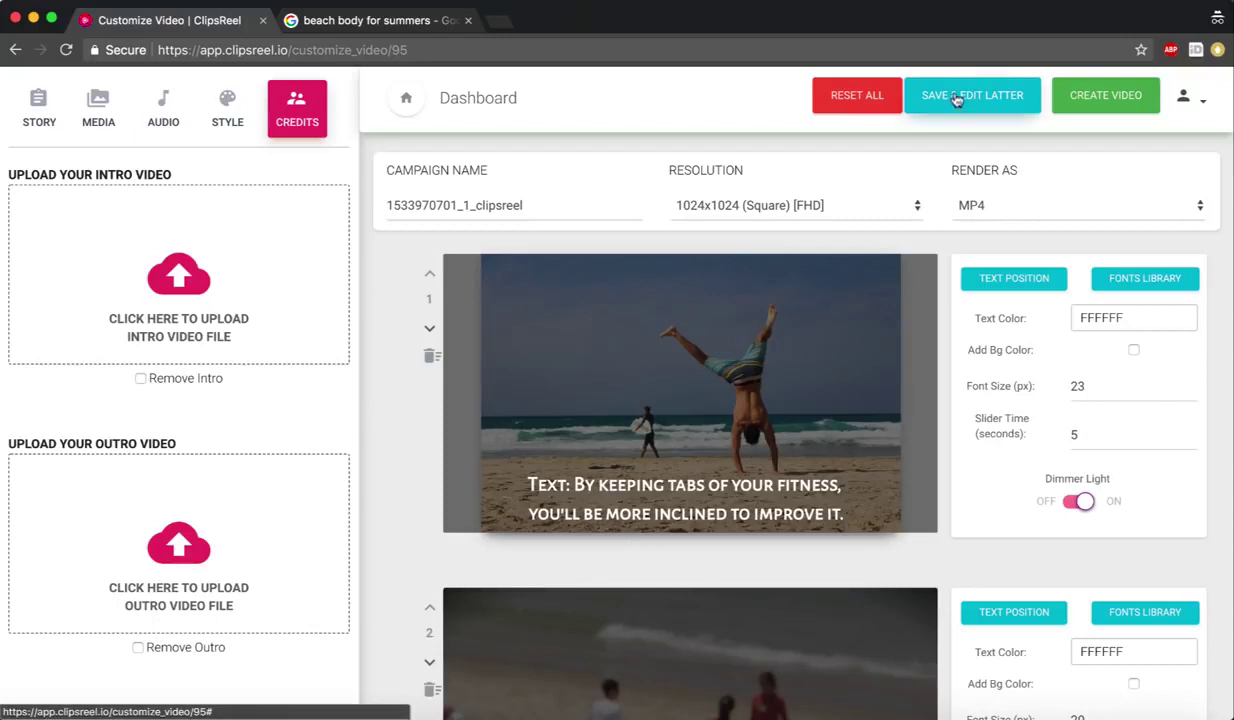
# Step: Keep MP4 as the render format and start creating the video
pyautogui.click(1010, 205)
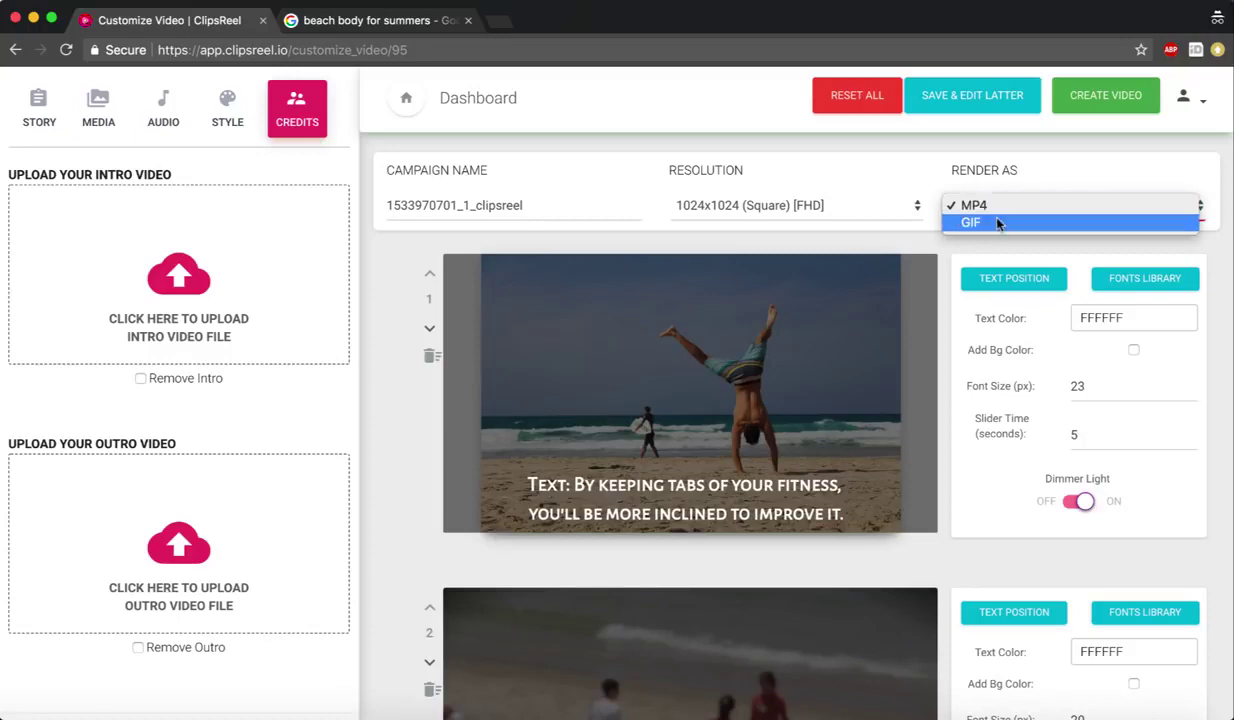
pyautogui.click(1052, 89)
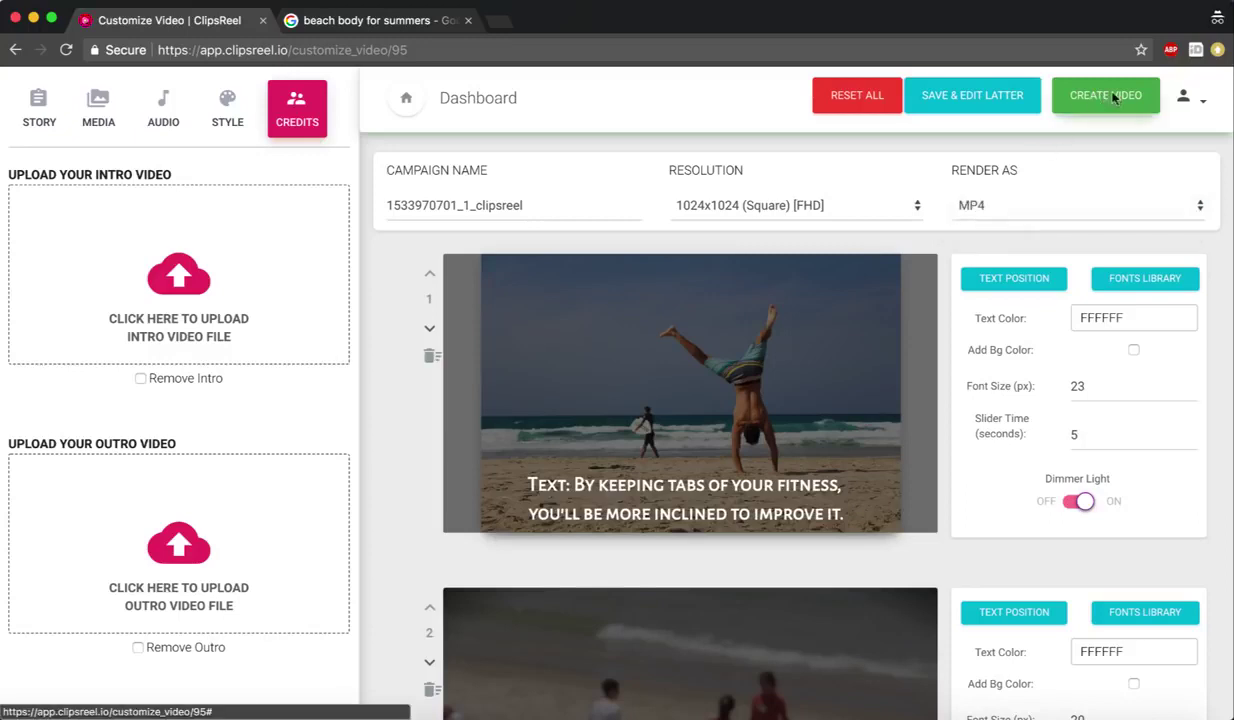
pyautogui.click(1058, 92)
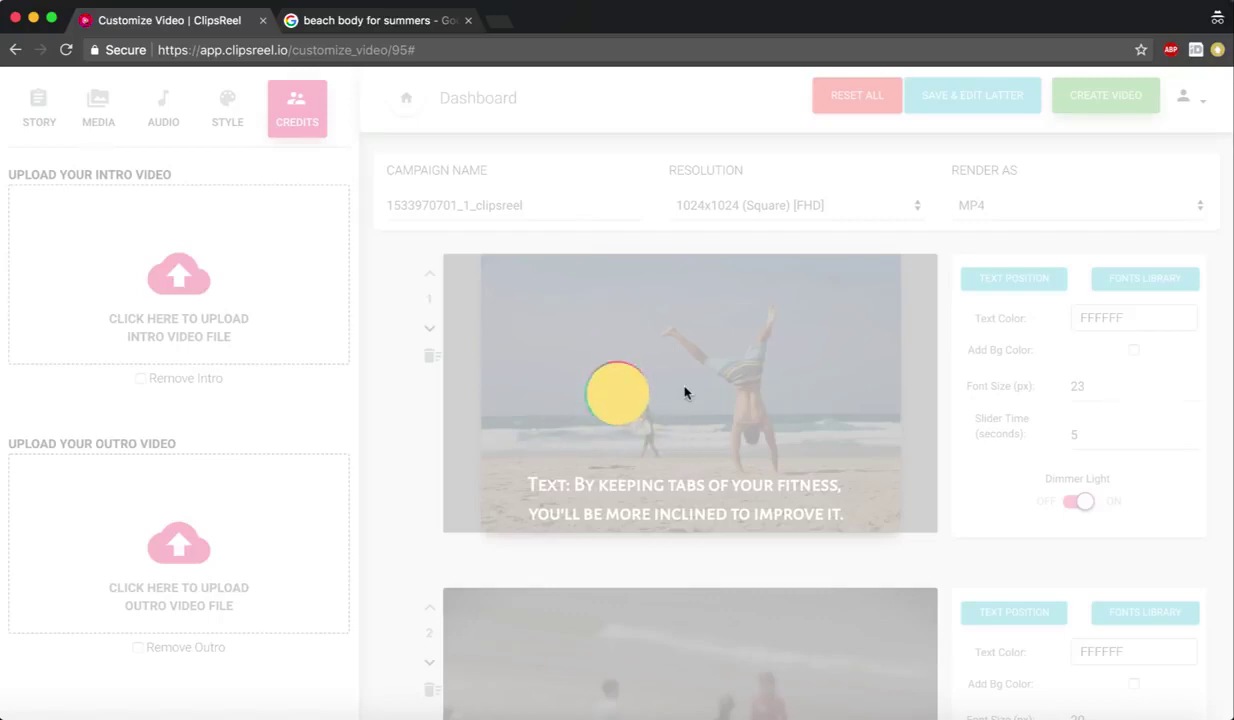
pyautogui.scroll(-5, 685, 392)
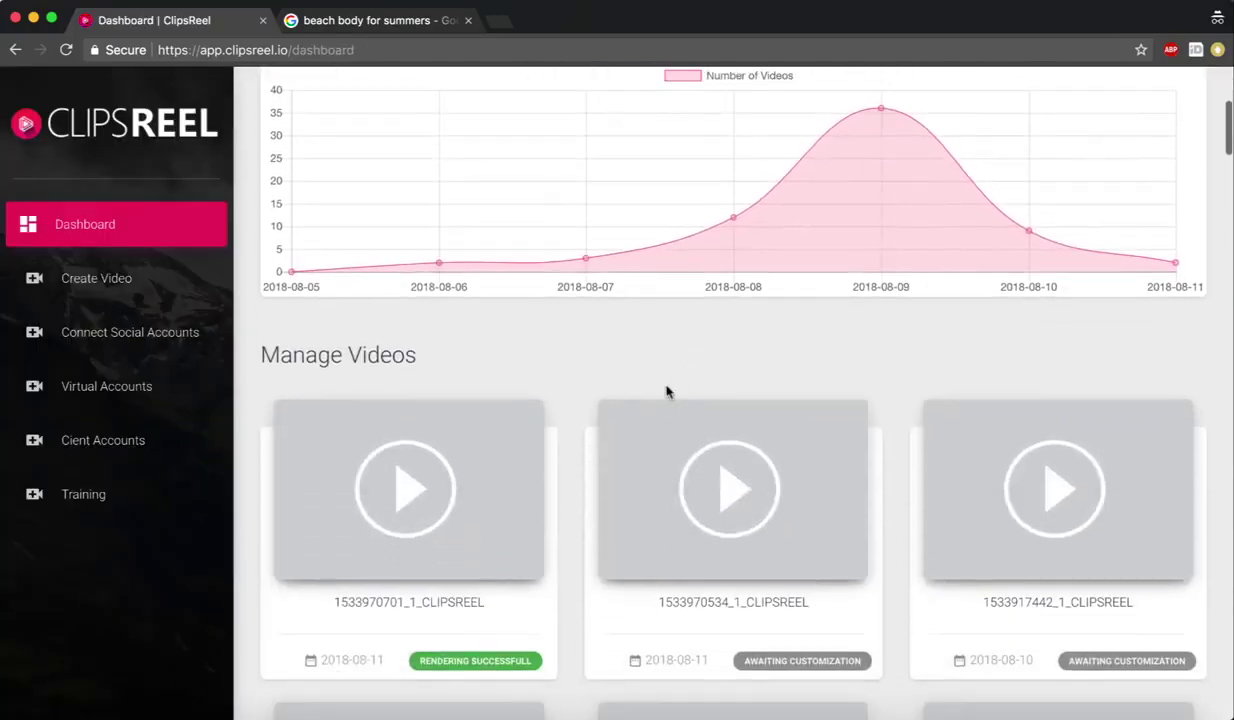